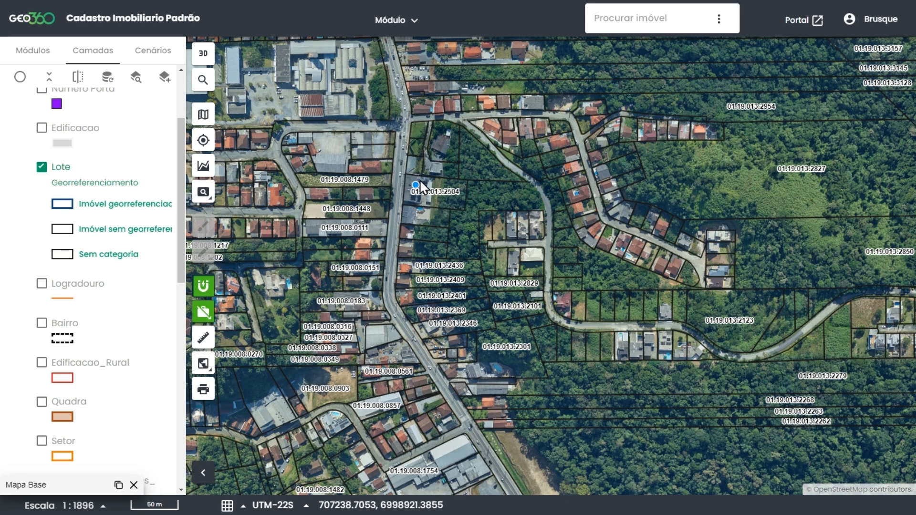
Switch snapping off and back on at the street intersection beside lot 01.19.013.3112
{"action": "scroll", "coordinate": [420, 169], "scroll_direction": "up", "scroll_amount": 1}
{"action": "left_click_drag", "start_coordinate": [404, 127], "coordinate": [384, 252]}
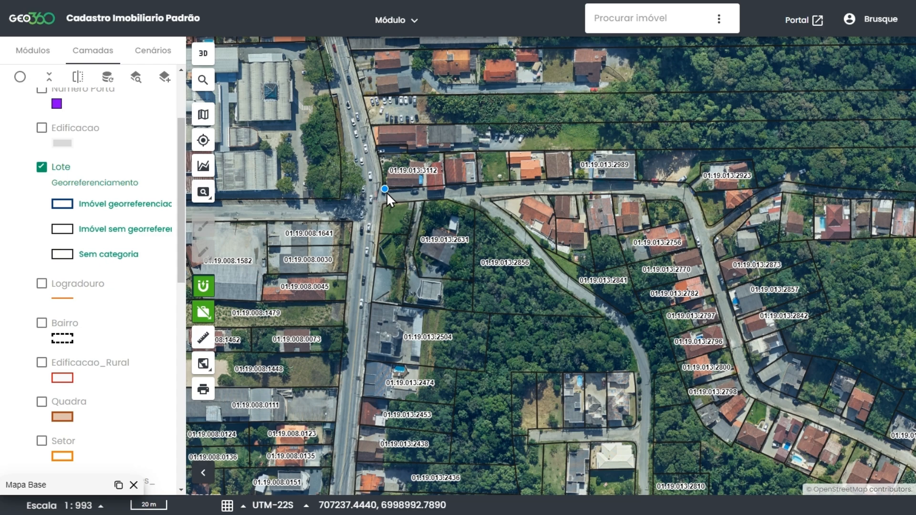
{"action": "scroll", "coordinate": [387, 192], "scroll_direction": "up", "scroll_amount": 2}
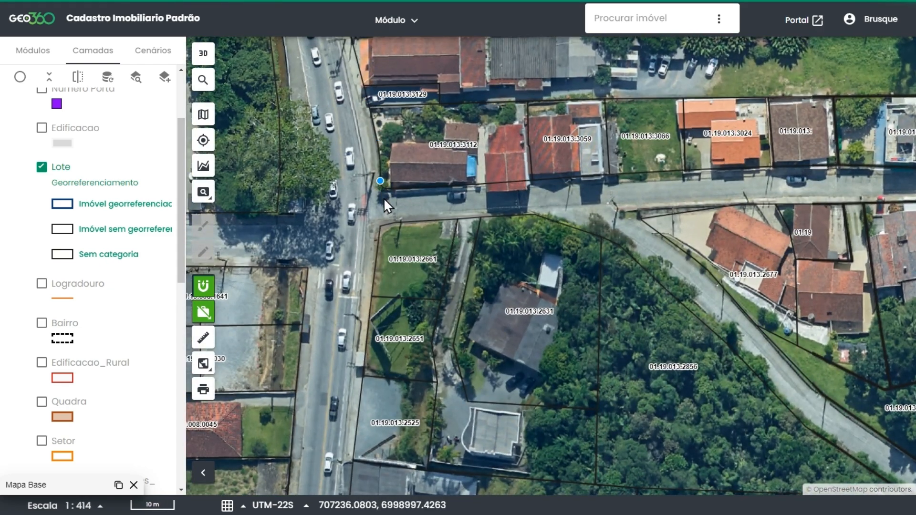
{"action": "scroll", "coordinate": [420, 228], "scroll_direction": "down", "scroll_amount": 1}
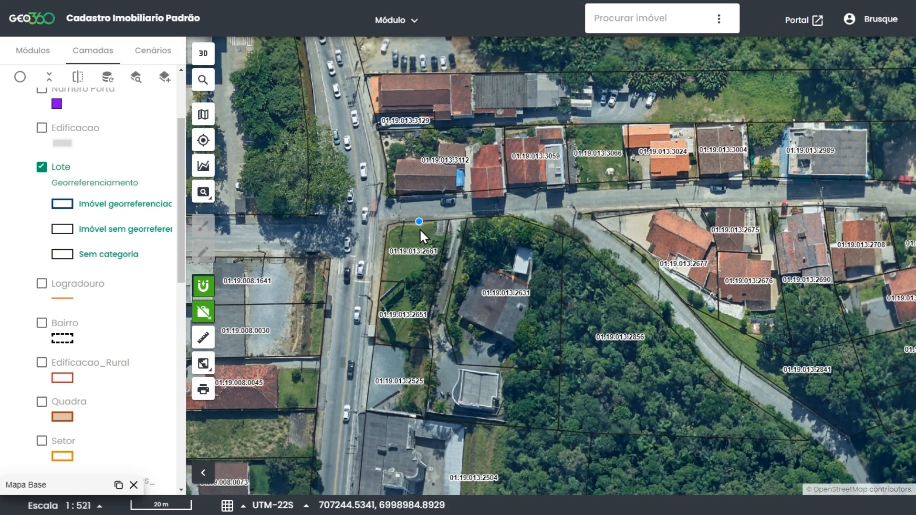
{"action": "scroll", "coordinate": [420, 228], "scroll_direction": "down", "scroll_amount": 2}
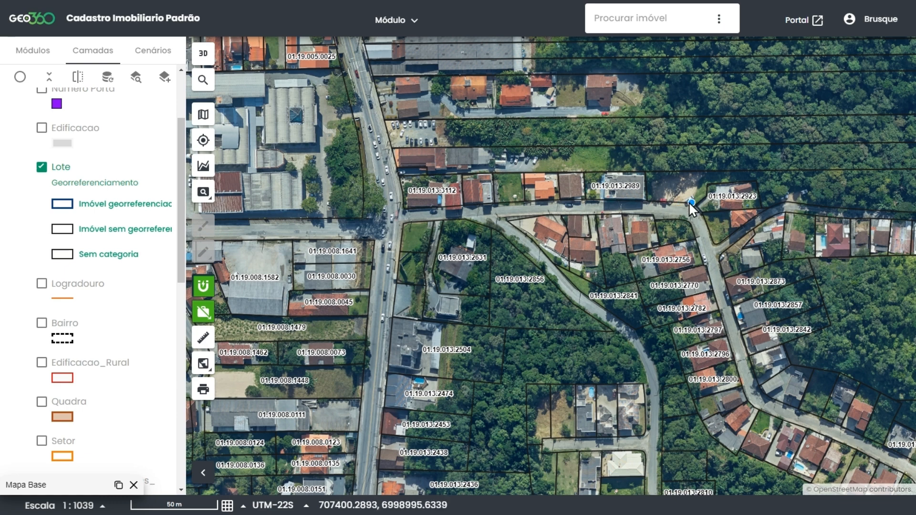
{"action": "scroll", "coordinate": [393, 212], "scroll_direction": "up", "scroll_amount": 3}
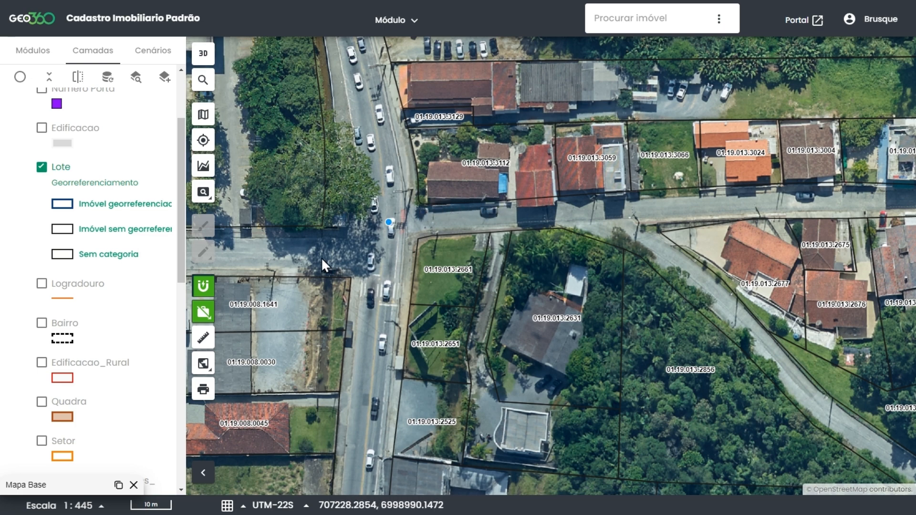
{"action": "left_click", "coordinate": [202, 288]}
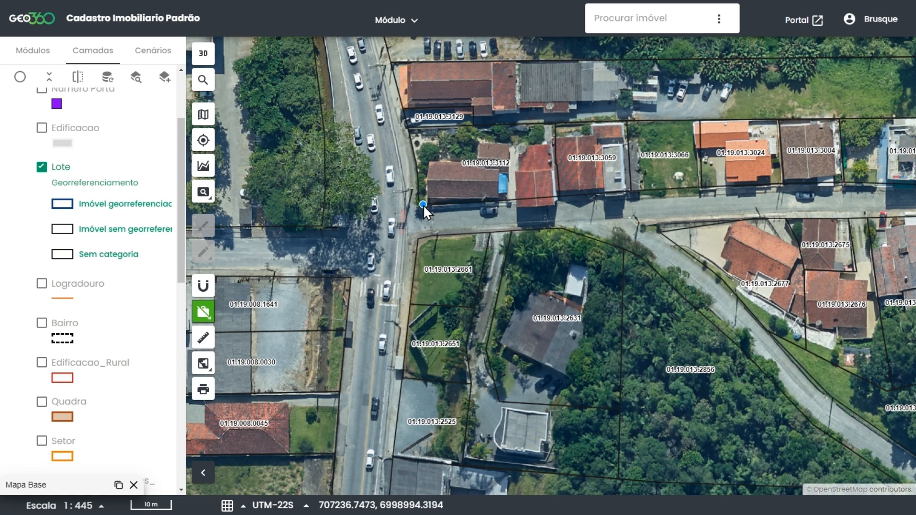
{"action": "left_click", "coordinate": [205, 287]}
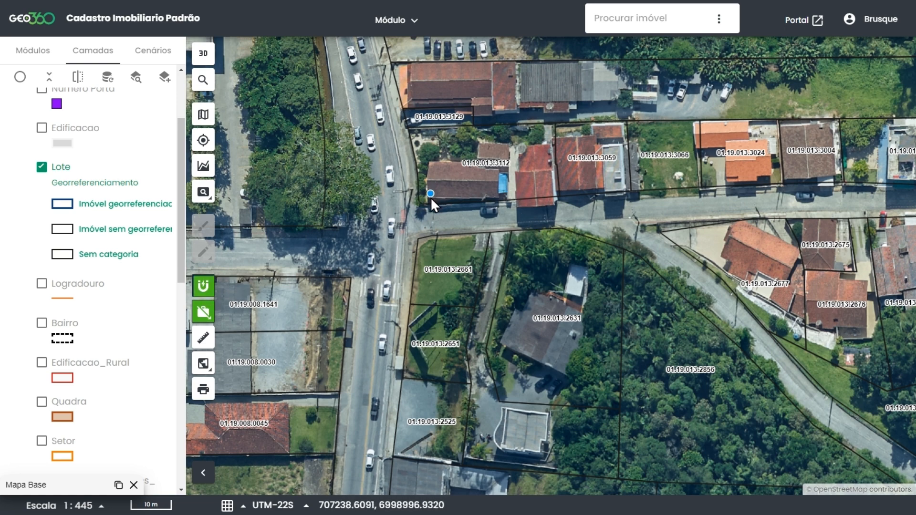
Place a support point snapped to the end of the rounded street corner of lot 01.19.013.3112
{"action": "scroll", "coordinate": [431, 196], "scroll_direction": "up", "scroll_amount": 1}
{"action": "scroll", "coordinate": [423, 218], "scroll_direction": "up", "scroll_amount": 1}
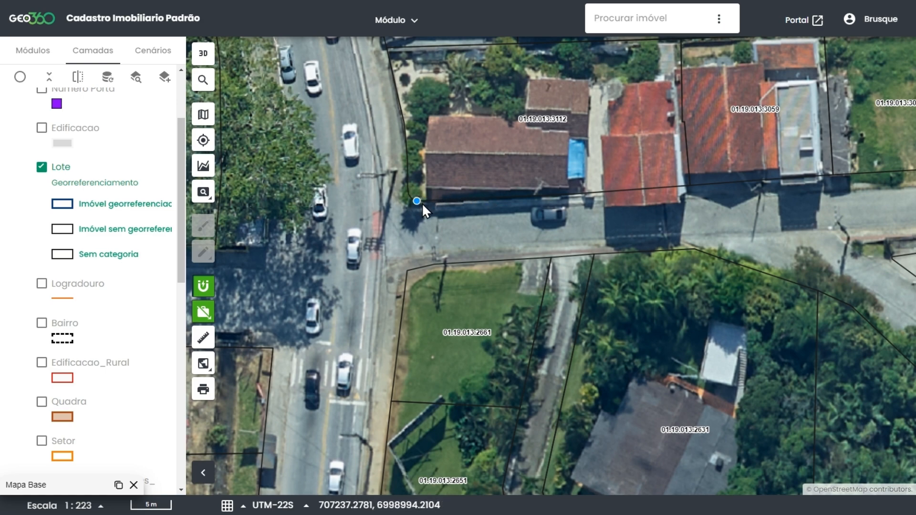
{"action": "scroll", "coordinate": [429, 201], "scroll_direction": "up", "scroll_amount": 4}
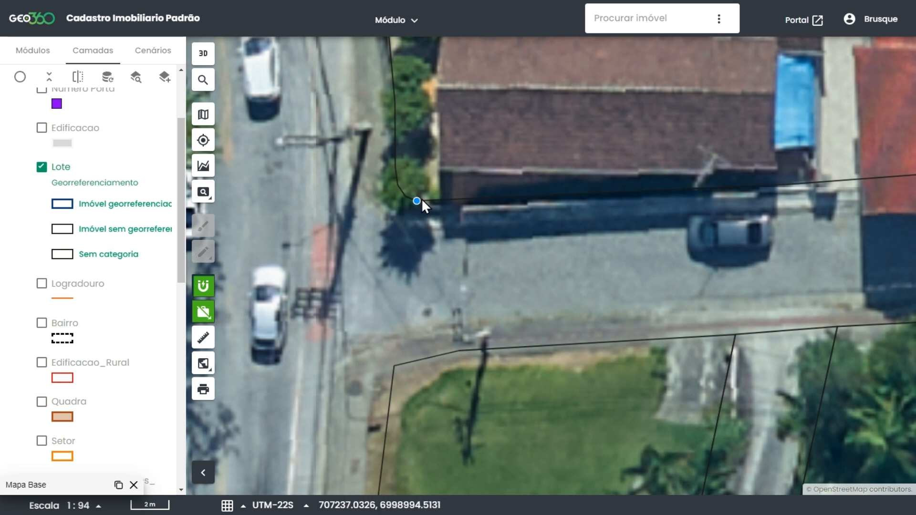
{"action": "left_click", "coordinate": [417, 200]}
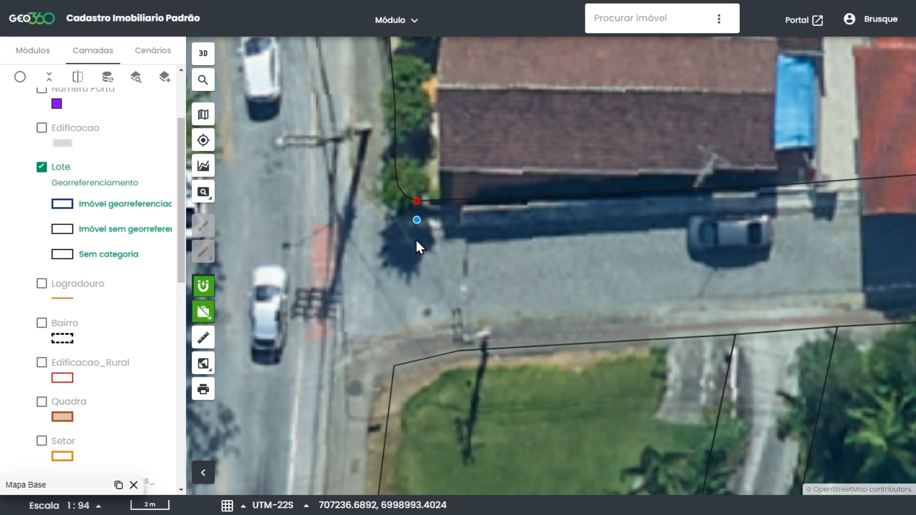
Deactivate support drawing and clear the point from the support layer
{"action": "left_click", "coordinate": [209, 313]}
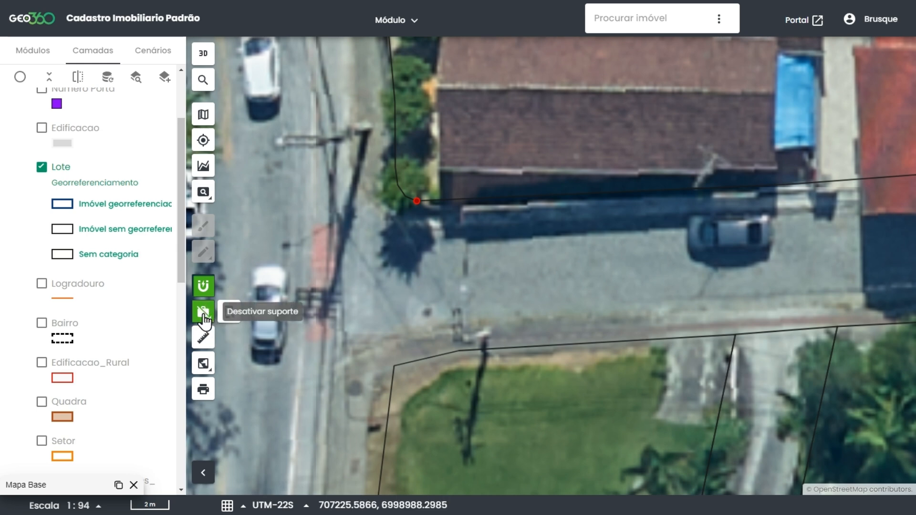
{"action": "left_click", "coordinate": [417, 201]}
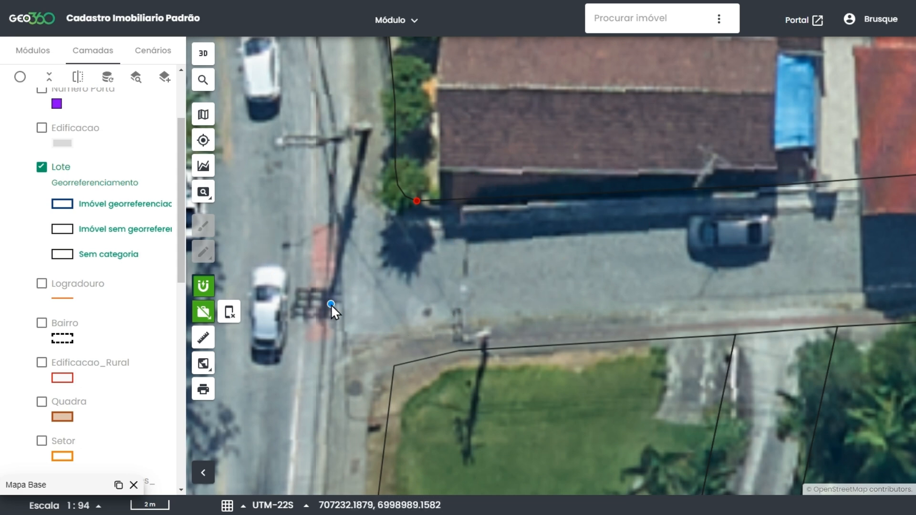
{"action": "left_click", "coordinate": [205, 315]}
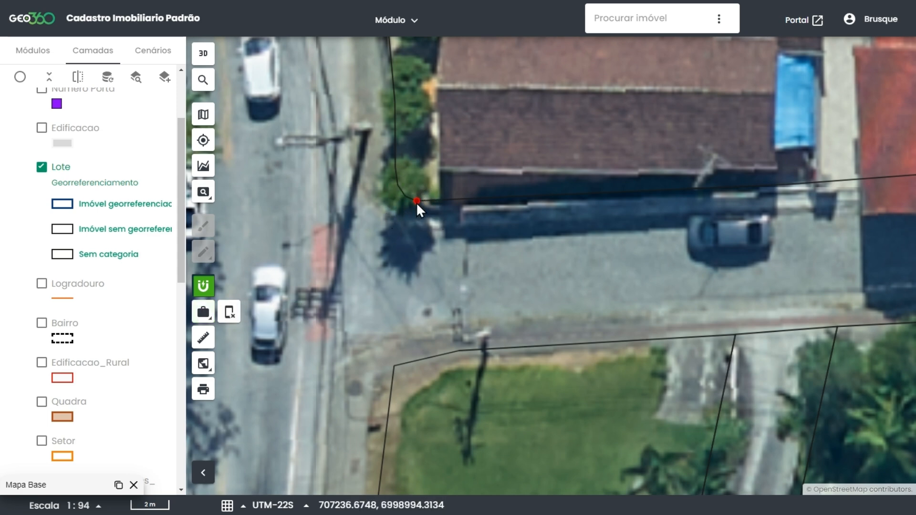
{"action": "left_click", "coordinate": [231, 323]}
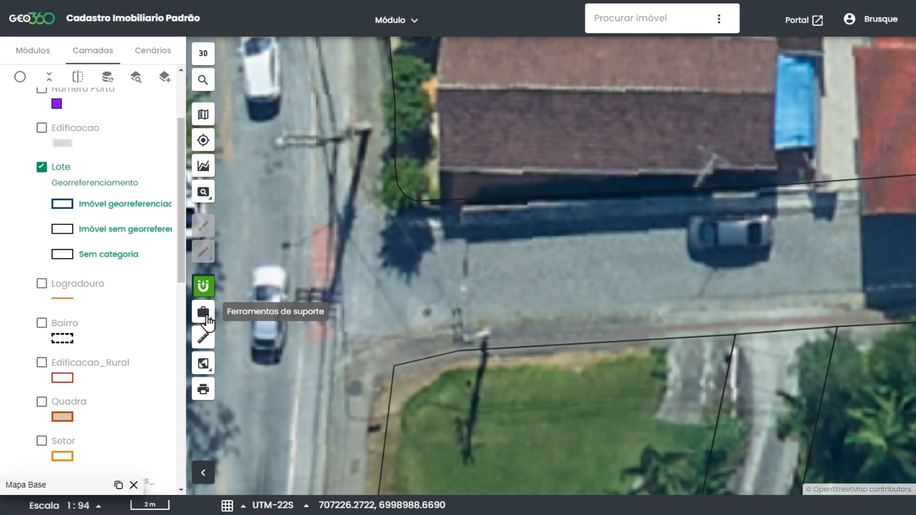
Draw a single support point on the street corner of lot 01.19.013.3112 and deactivate support drawing
{"action": "left_click", "coordinate": [208, 324]}
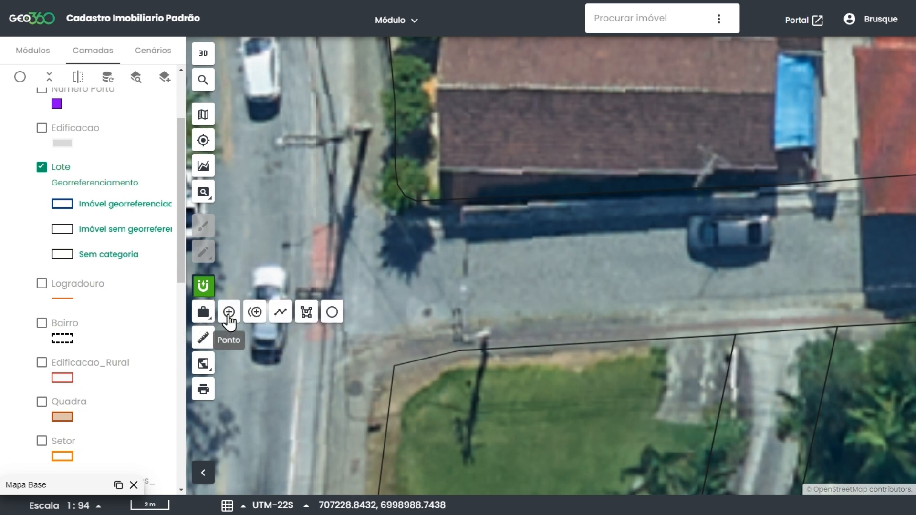
{"action": "left_click", "coordinate": [229, 313]}
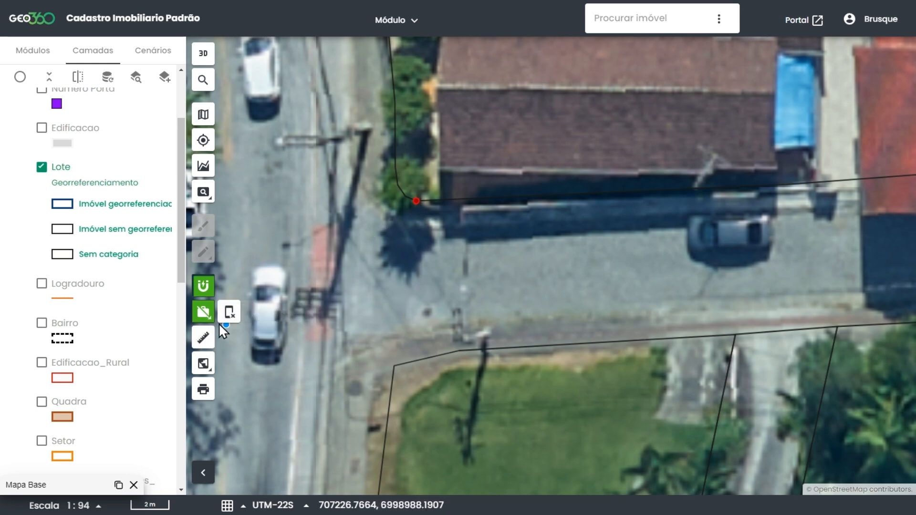
{"action": "left_click", "coordinate": [203, 315]}
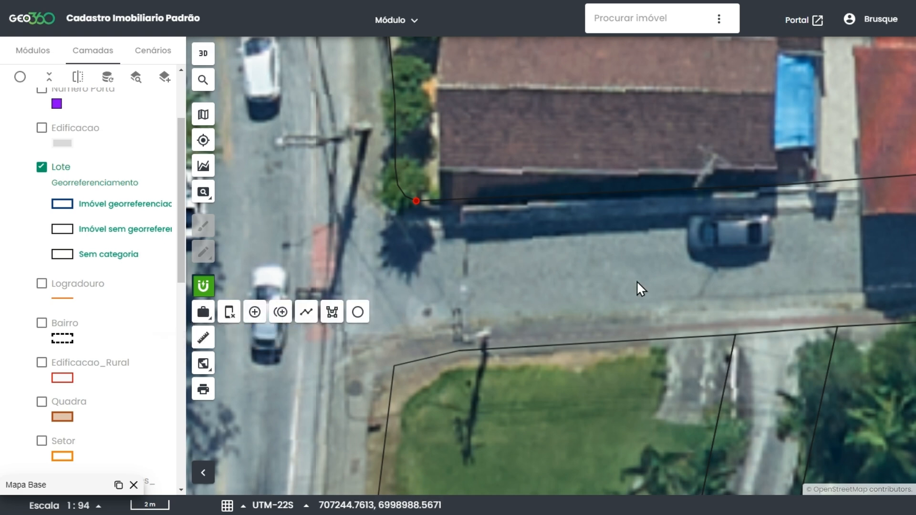
Start creating a point by direction and distance, with the red support point at the lot corner as origin
{"action": "scroll", "coordinate": [573, 239], "scroll_direction": "down", "scroll_amount": 2}
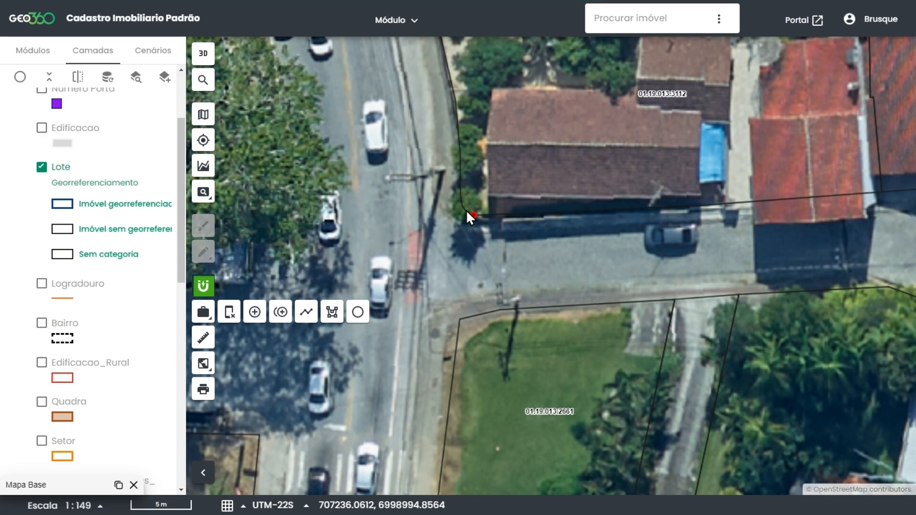
{"action": "scroll", "coordinate": [565, 238], "scroll_direction": "down", "scroll_amount": 1}
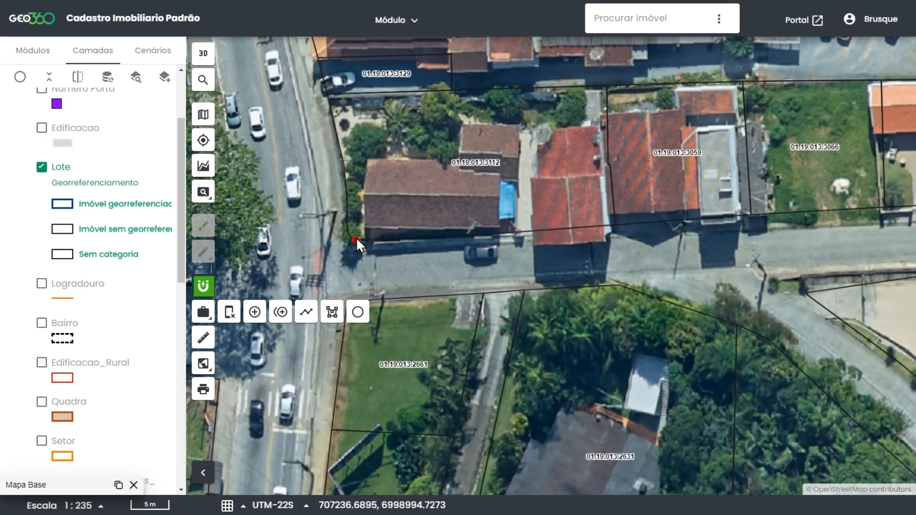
{"action": "scroll", "coordinate": [356, 238], "scroll_direction": "up", "scroll_amount": 2}
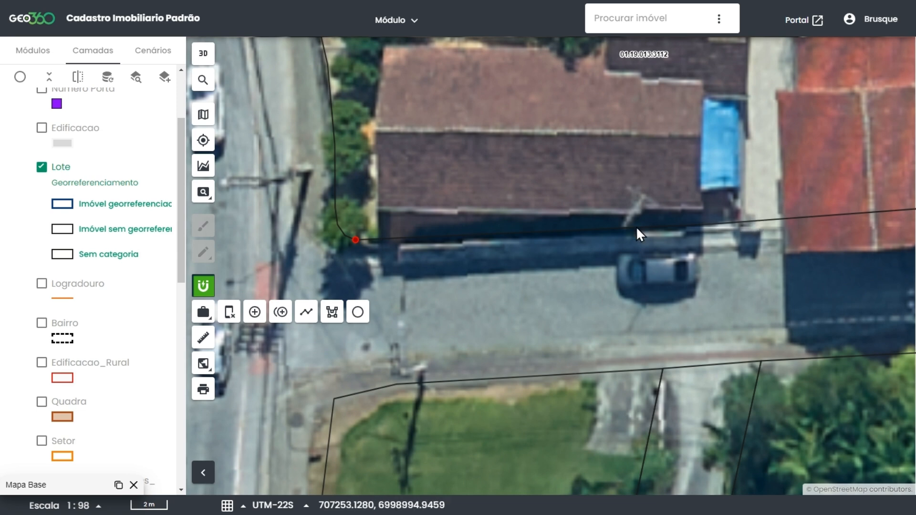
{"action": "left_click", "coordinate": [282, 312]}
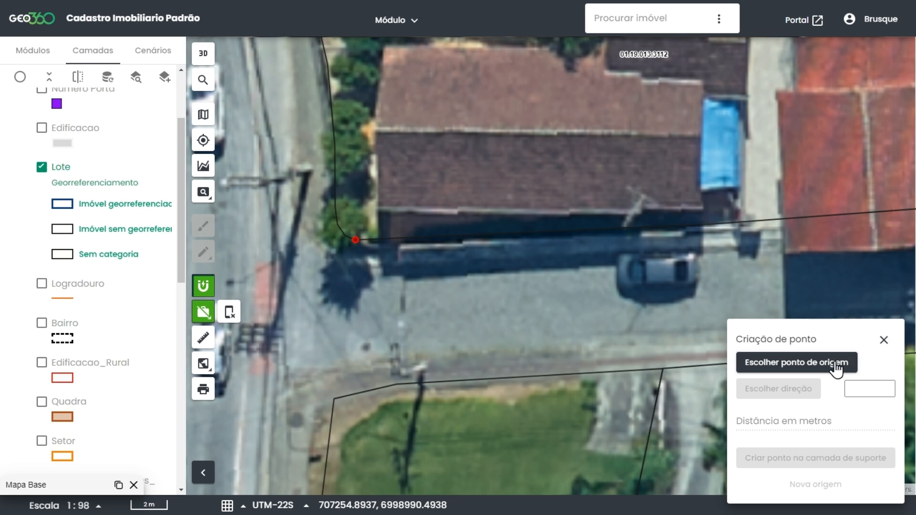
{"action": "left_click", "coordinate": [775, 365]}
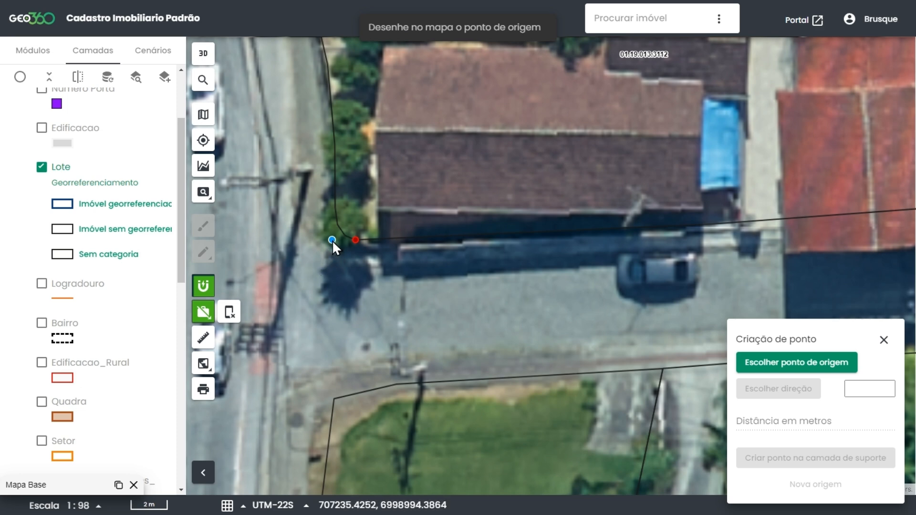
{"action": "left_click", "coordinate": [356, 240]}
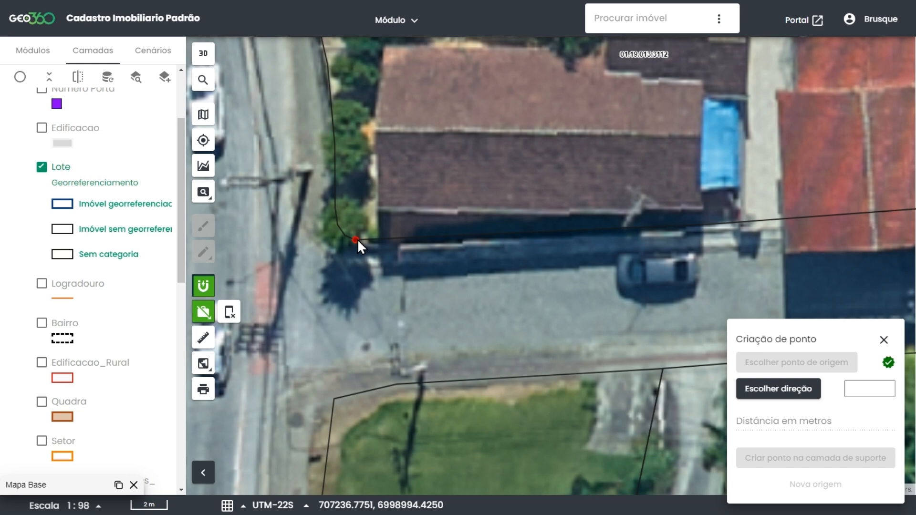
Begin the direction line at the origin point and remove the aerial base map from the view
{"action": "left_click", "coordinate": [772, 394]}
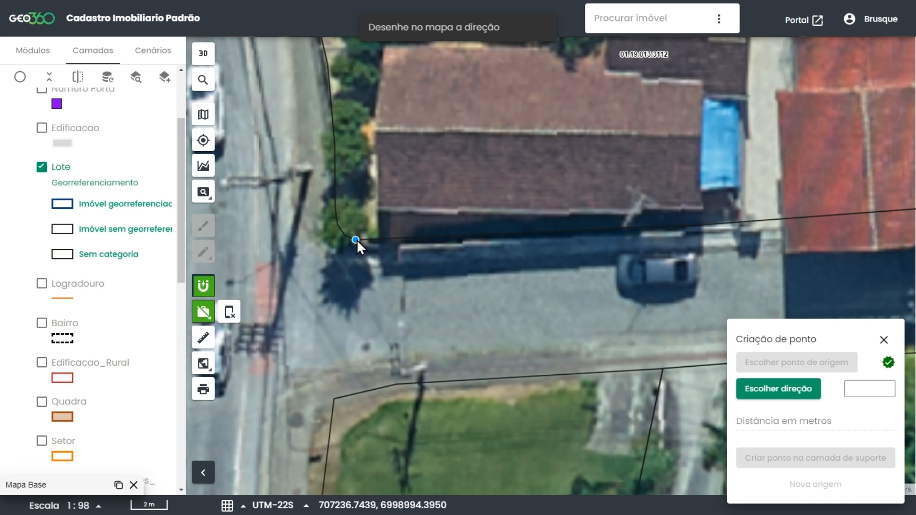
{"action": "left_click_drag", "start_coordinate": [357, 240], "coordinate": [420, 240]}
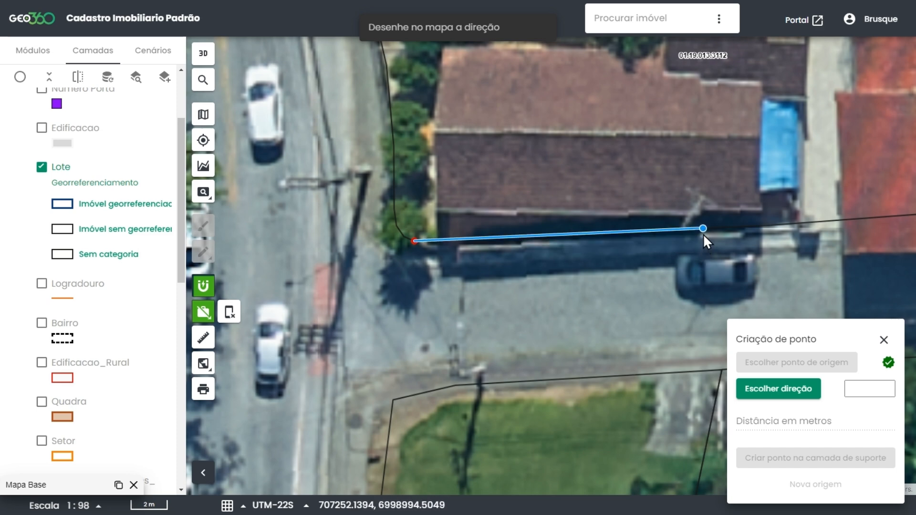
{"action": "left_click", "coordinate": [204, 115]}
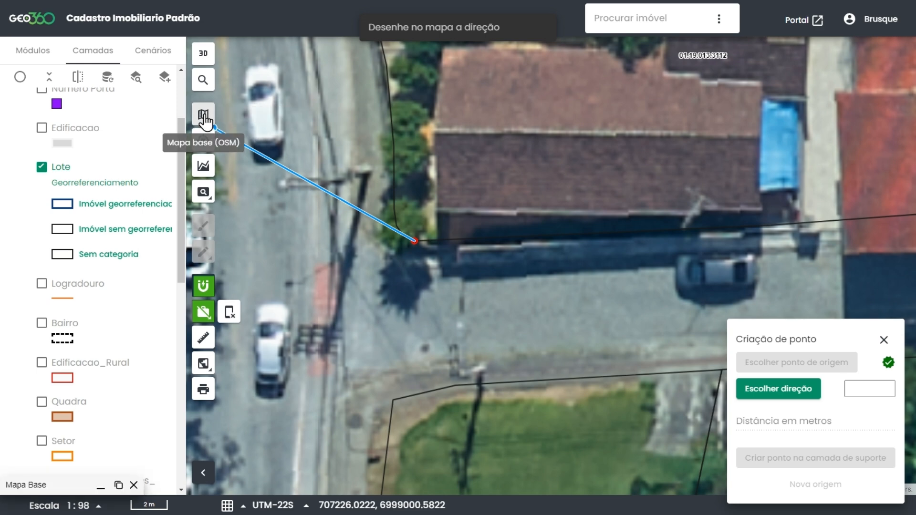
{"action": "left_click", "coordinate": [118, 485]}
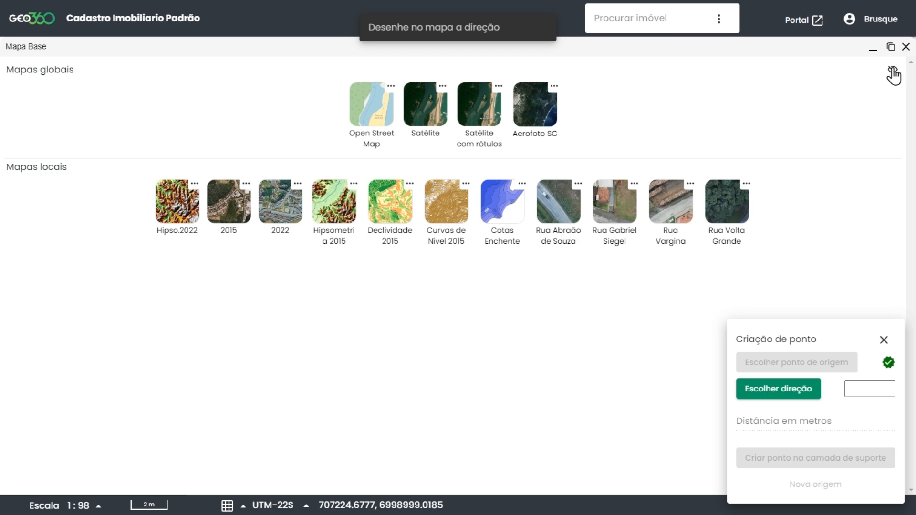
{"action": "left_click", "coordinate": [873, 50]}
Set the direction along the side street boundary of lot 01.19.013.3112, eastward from the origin point
{"action": "scroll", "coordinate": [536, 299], "scroll_direction": "down", "scroll_amount": 4}
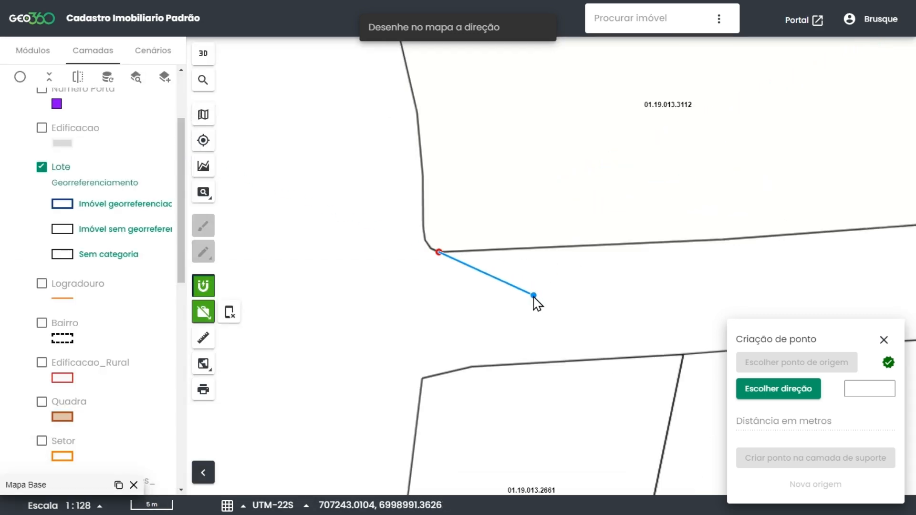
{"action": "left_click_drag", "start_coordinate": [414, 339], "coordinate": [376, 349]}
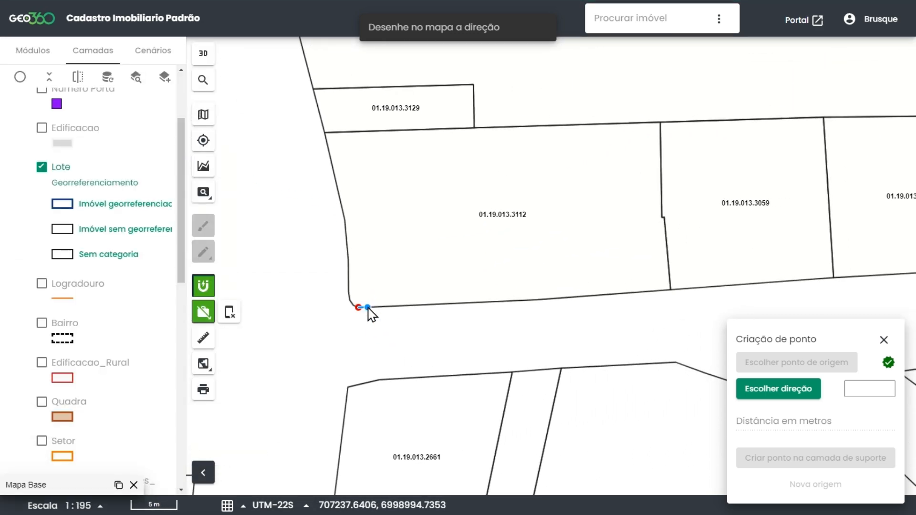
{"action": "scroll", "coordinate": [370, 311], "scroll_direction": "up", "scroll_amount": 4}
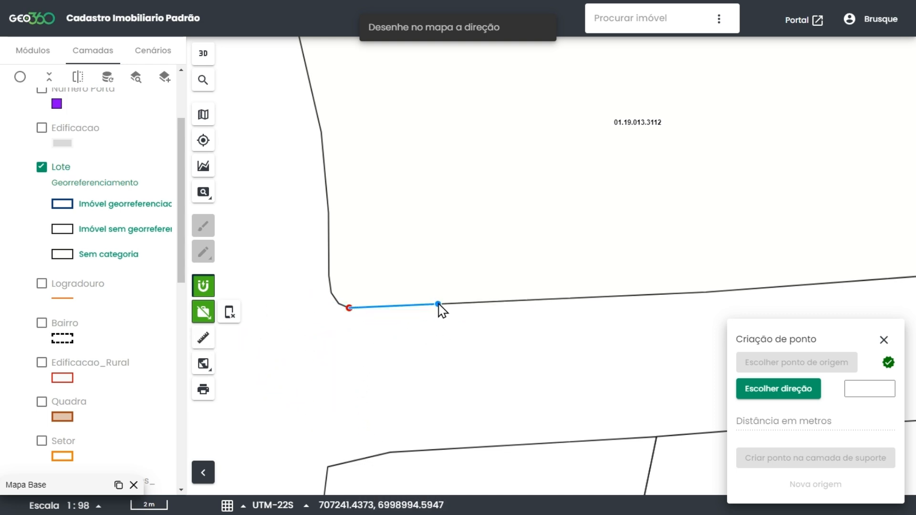
{"action": "left_click", "coordinate": [587, 298]}
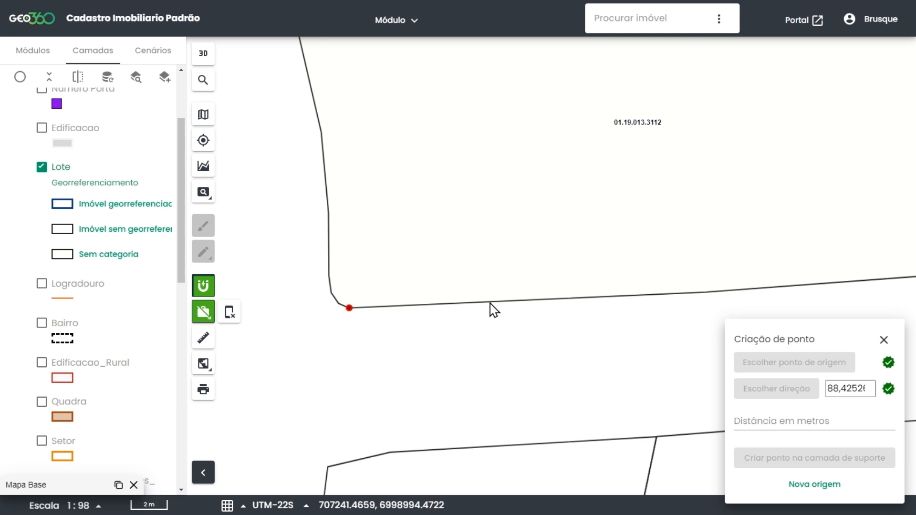
Change the direction to 90 and create the point in the support layer 100 m from the origin
{"action": "left_click", "coordinate": [870, 385]}
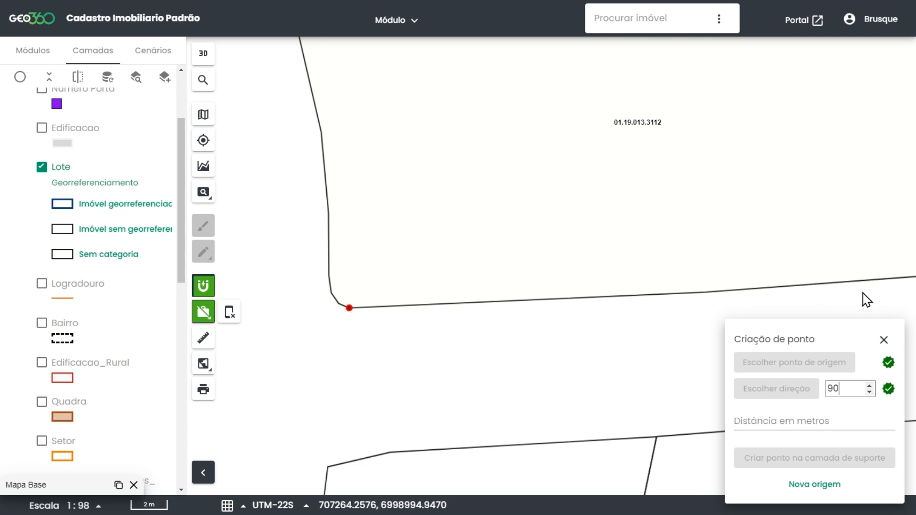
{"action": "left_click", "coordinate": [789, 421]}
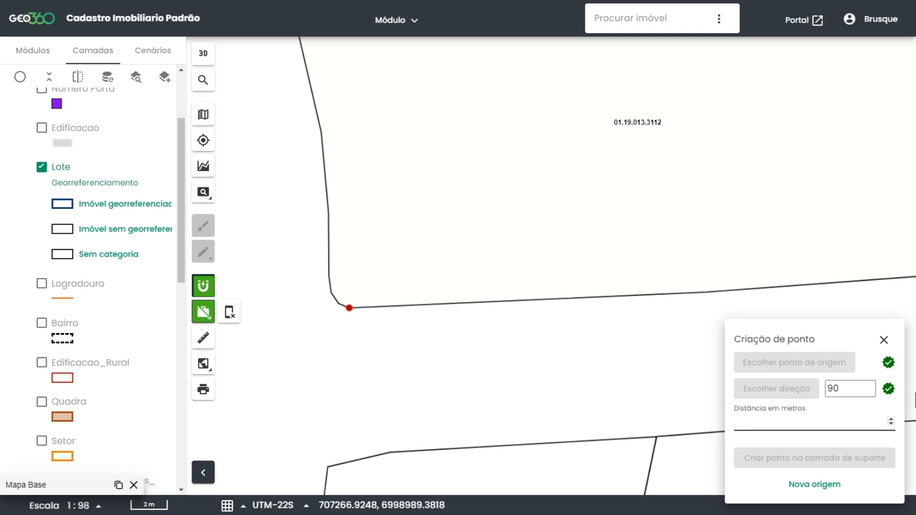
{"action": "type", "text": "100"}
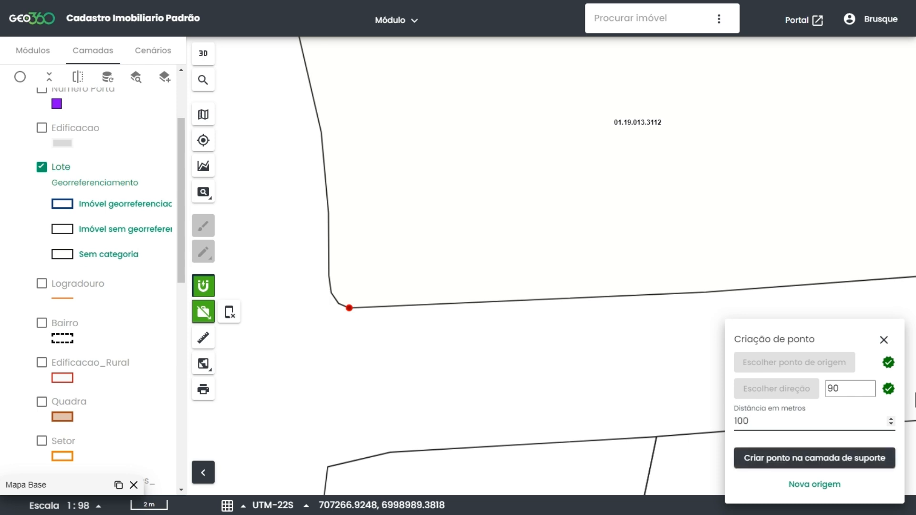
{"action": "left_click", "coordinate": [757, 458]}
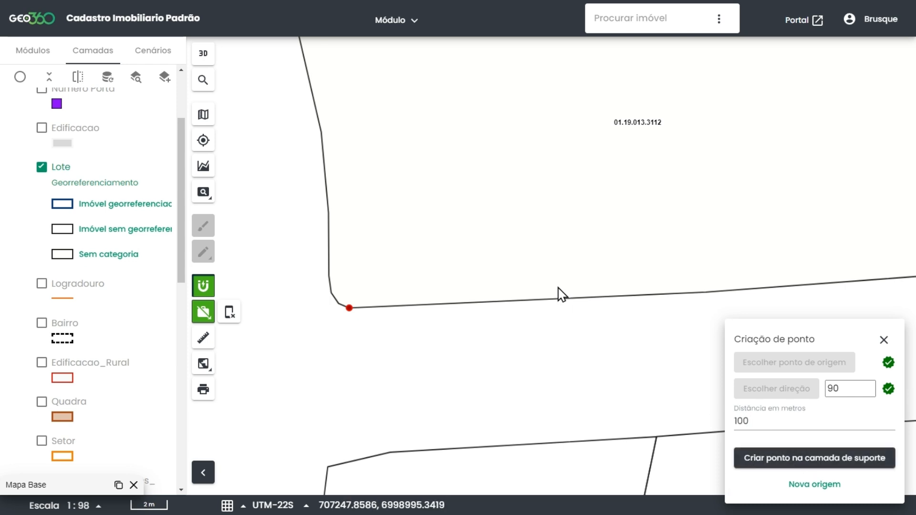
Examine where the new support point lies along the street relative to the origin at the lot corner
{"action": "scroll", "coordinate": [559, 297], "scroll_direction": "down", "scroll_amount": 2}
{"action": "scroll", "coordinate": [388, 344], "scroll_direction": "down", "scroll_amount": 3}
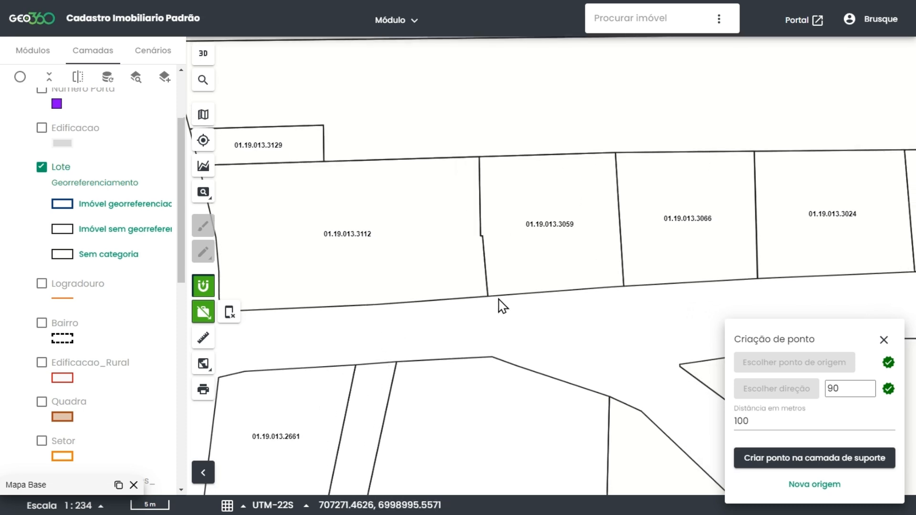
{"action": "scroll", "coordinate": [499, 306], "scroll_direction": "down", "scroll_amount": 2}
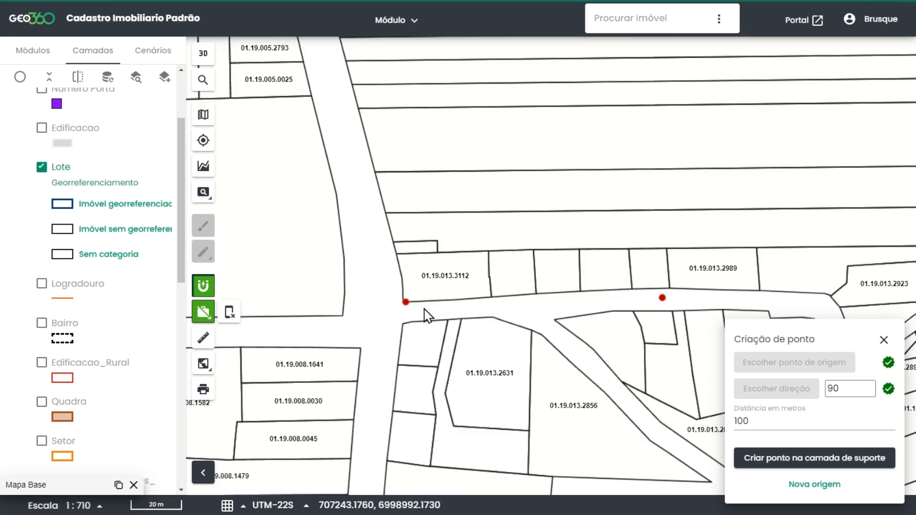
{"action": "scroll", "coordinate": [407, 308], "scroll_direction": "up", "scroll_amount": 3}
{"action": "scroll", "coordinate": [411, 308], "scroll_direction": "down", "scroll_amount": 2}
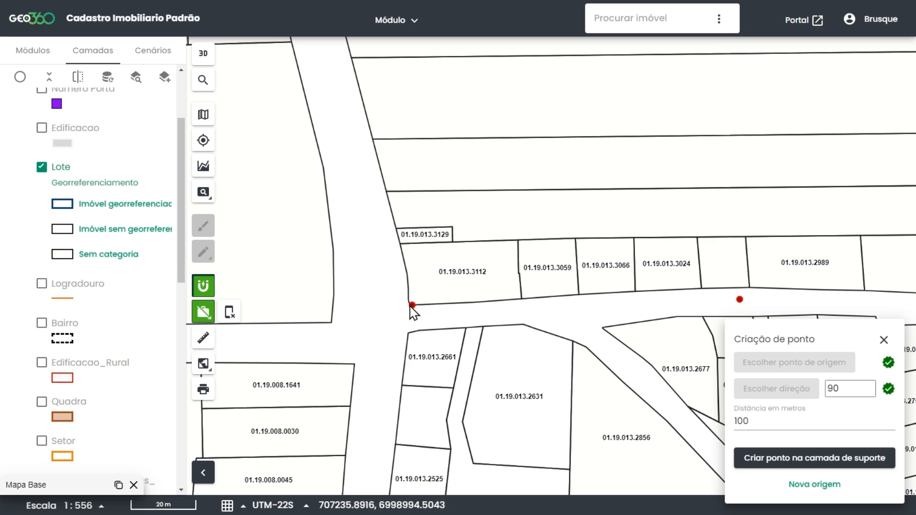
{"action": "scroll", "coordinate": [739, 300], "scroll_direction": "up", "scroll_amount": 1}
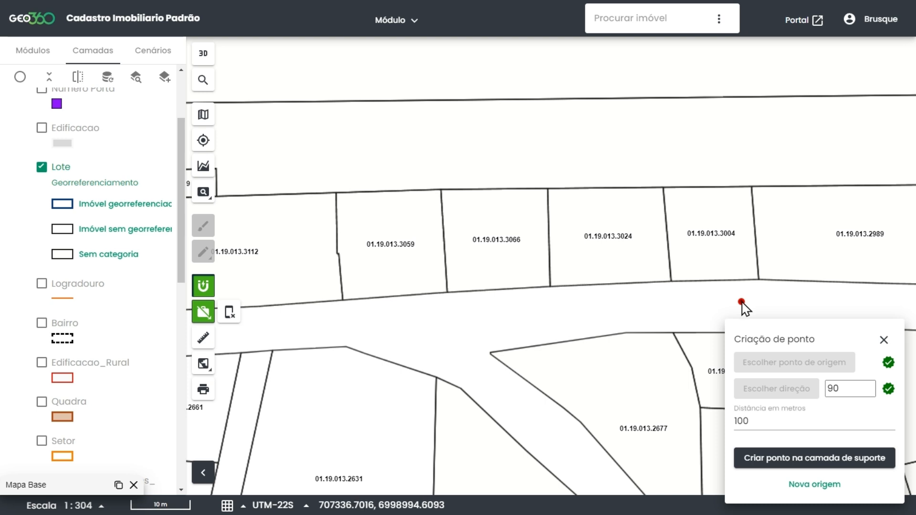
Restart point creation by direction and distance, with the red support point at the corner of lot 01.19.013.3112 as origin
{"action": "left_click", "coordinate": [817, 490]}
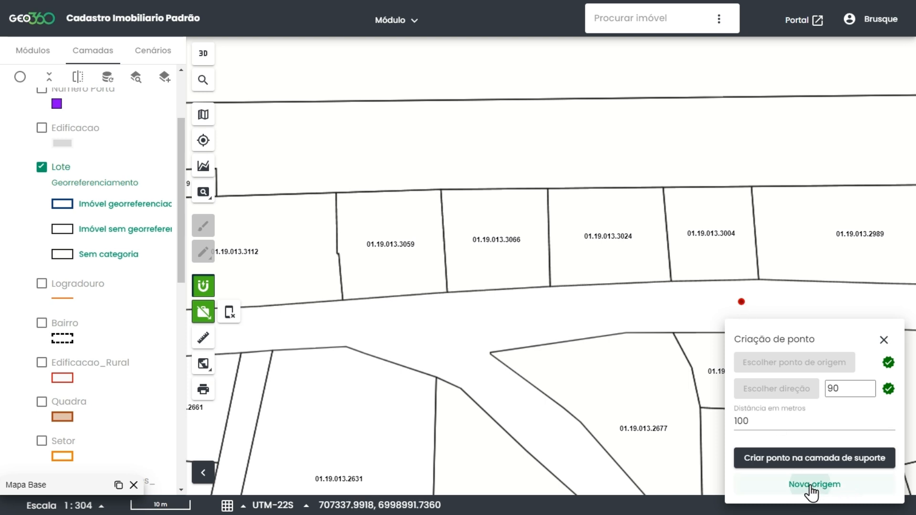
{"action": "key", "text": "ctrl+a"}
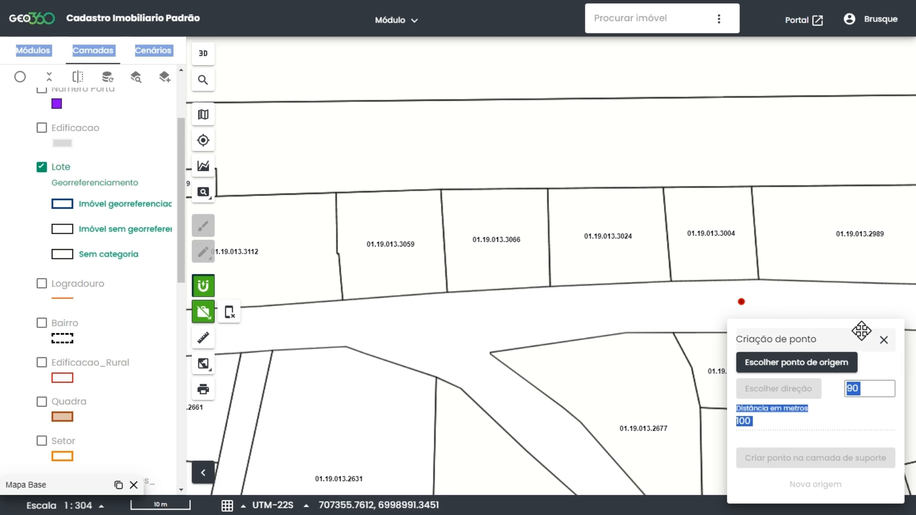
{"action": "left_click", "coordinate": [884, 342]}
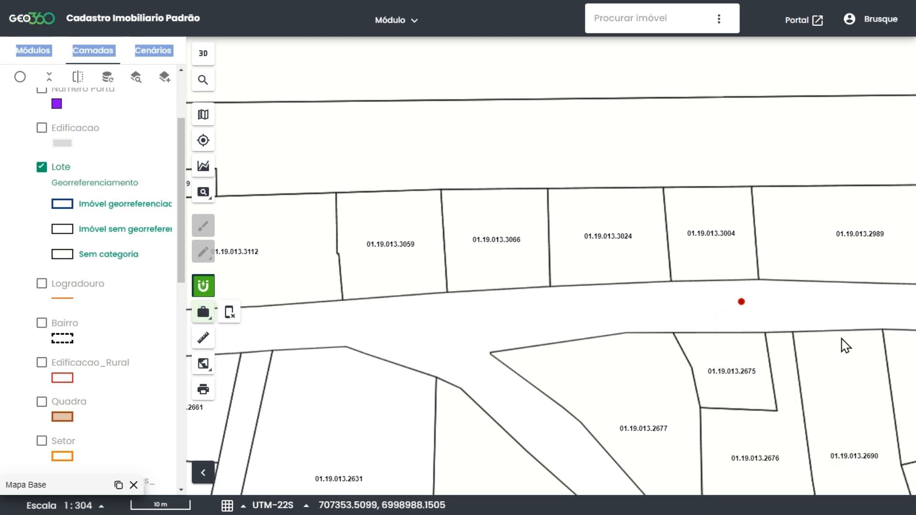
{"action": "left_click", "coordinate": [208, 320]}
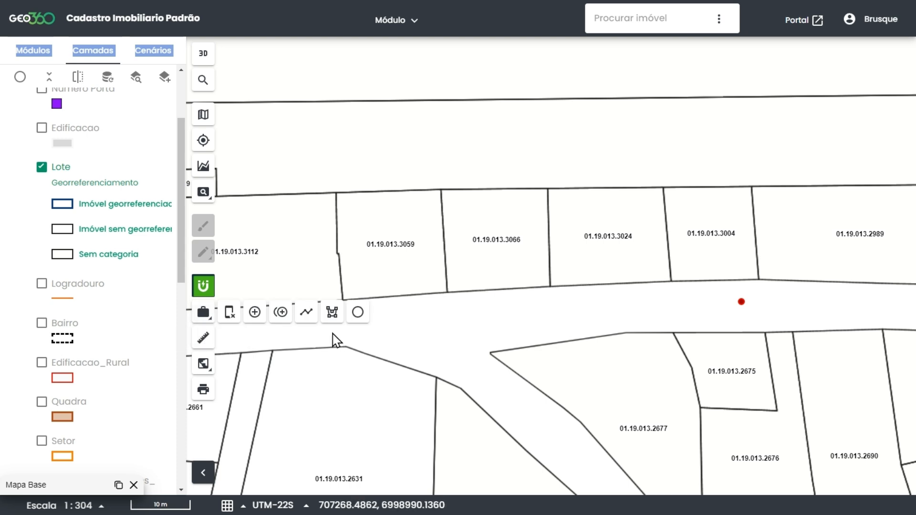
{"action": "left_click", "coordinate": [286, 320]}
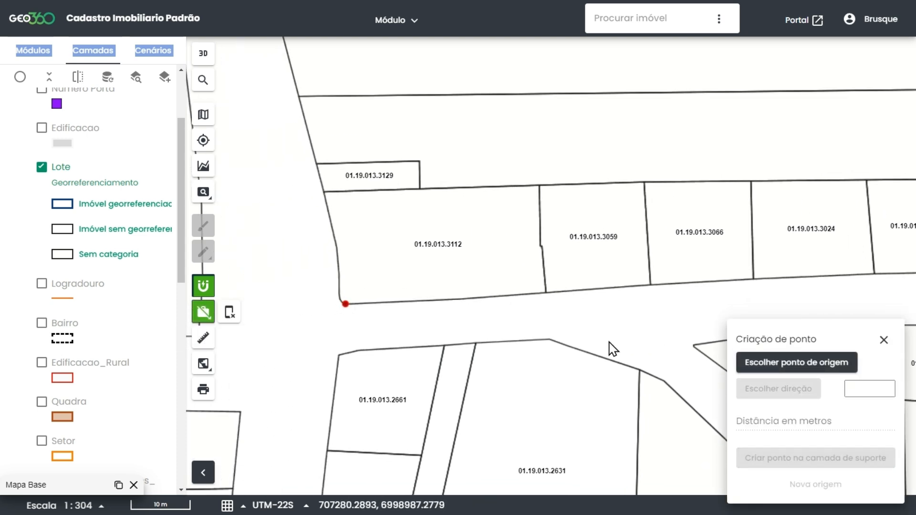
{"action": "left_click", "coordinate": [788, 365]}
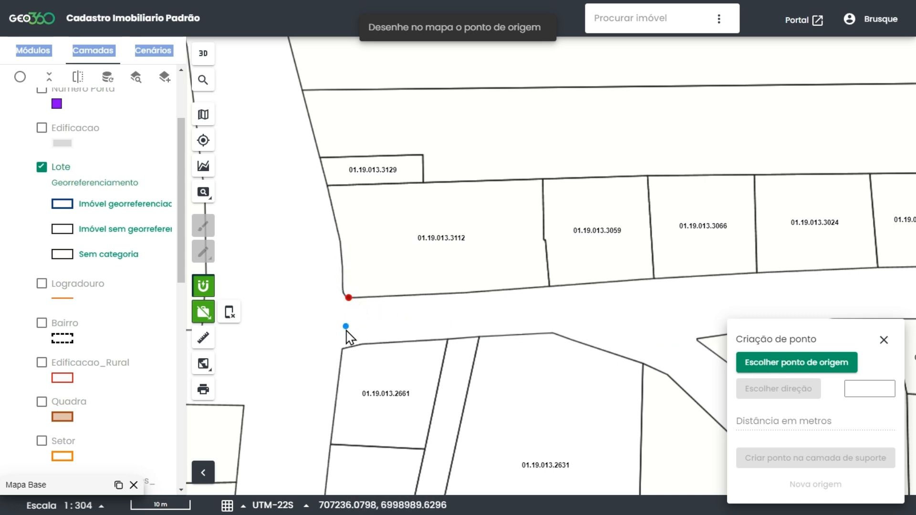
{"action": "left_click", "coordinate": [350, 299]}
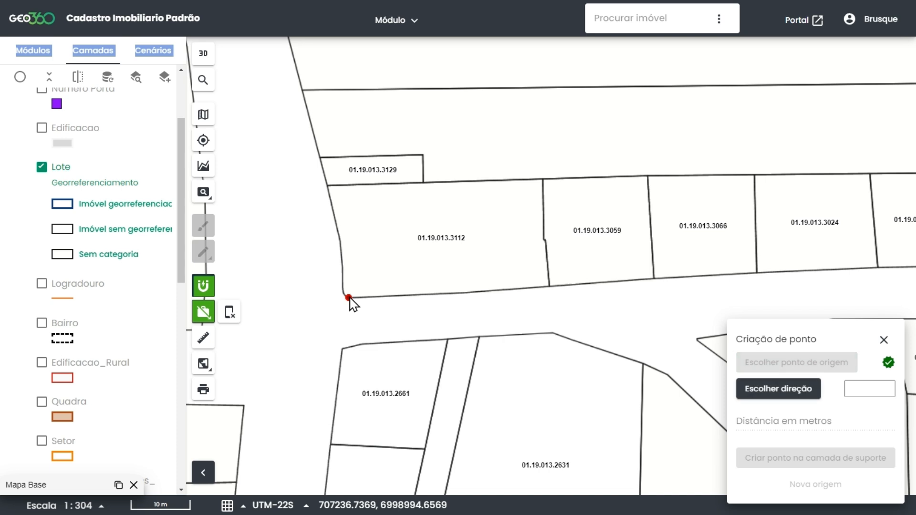
Set the direction along the street boundary of lot 01.19.013.3066, from its west corner to its east corner
{"action": "left_click", "coordinate": [776, 395]}
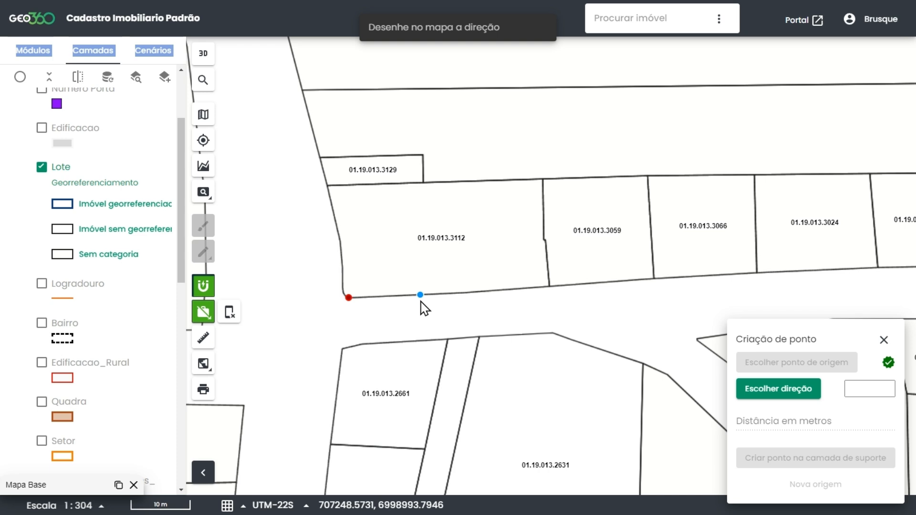
{"action": "left_click_drag", "start_coordinate": [612, 357], "coordinate": [460, 356]}
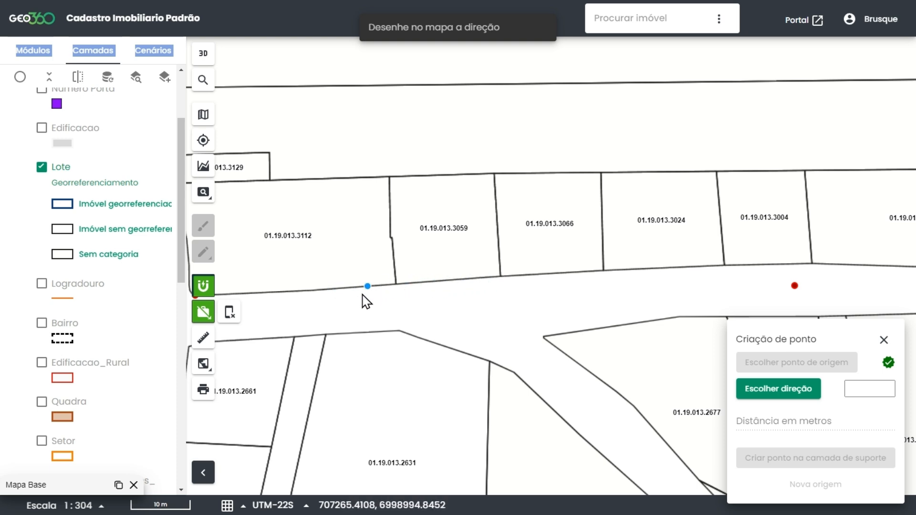
{"action": "left_click_drag", "start_coordinate": [347, 306], "coordinate": [498, 283]}
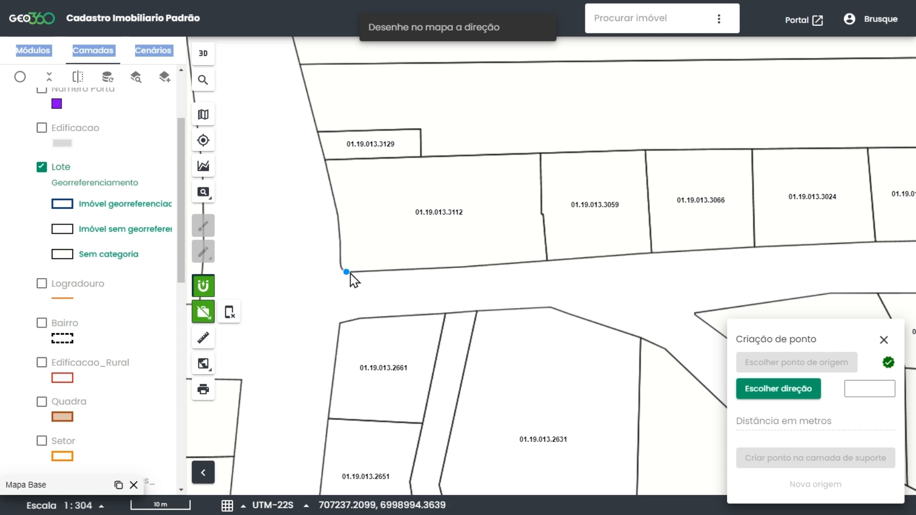
{"action": "left_click_drag", "start_coordinate": [573, 317], "coordinate": [440, 362]}
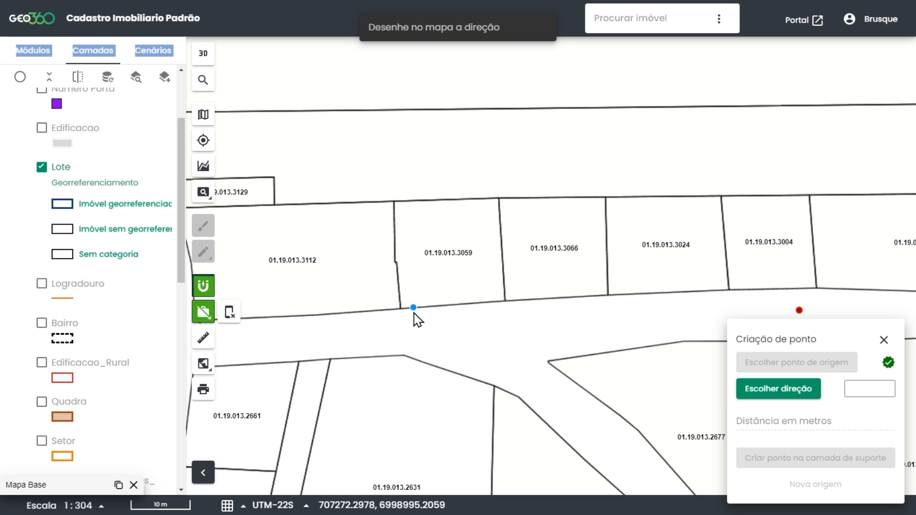
{"action": "left_click", "coordinate": [505, 301]}
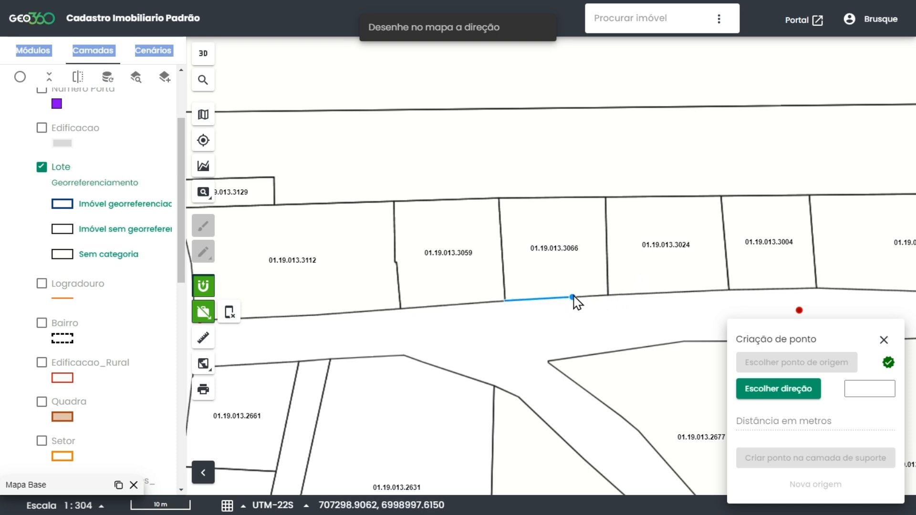
{"action": "left_click", "coordinate": [609, 295]}
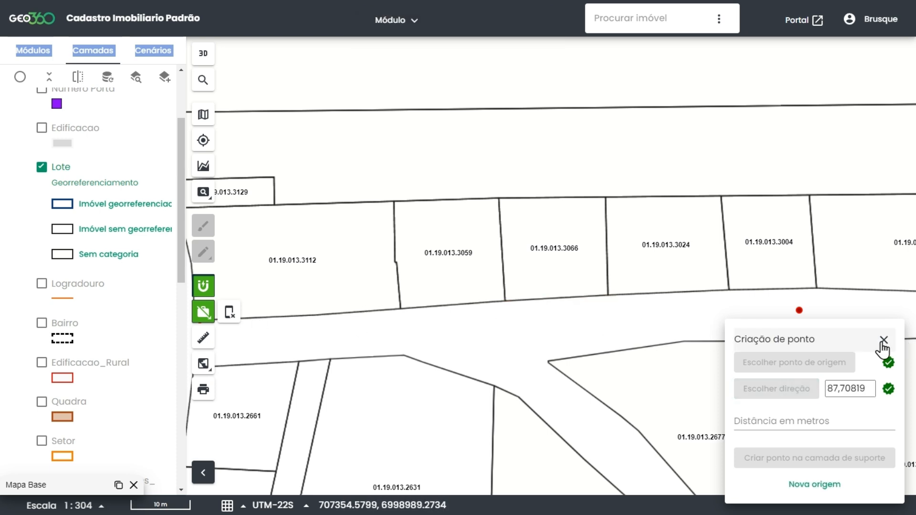
Set the distance to 100 m and create the point in the support layer
{"action": "left_click", "coordinate": [782, 419]}
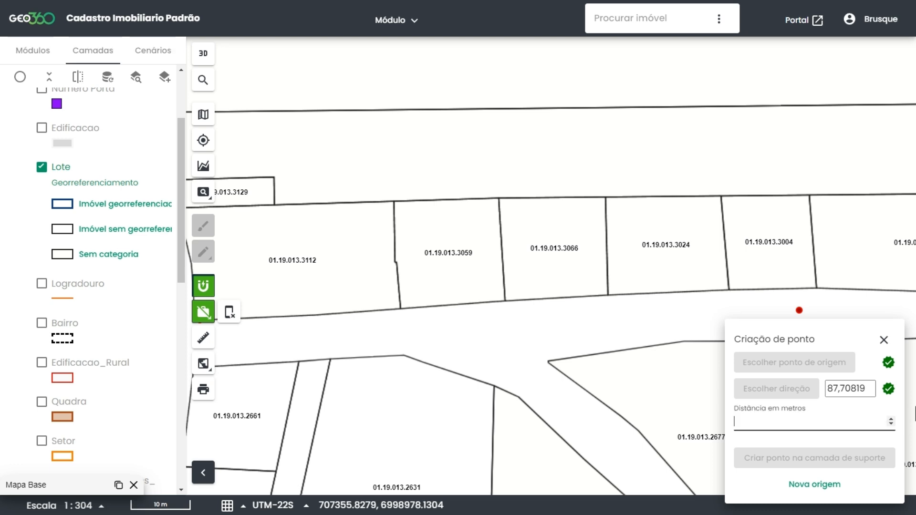
{"action": "type", "text": "100"}
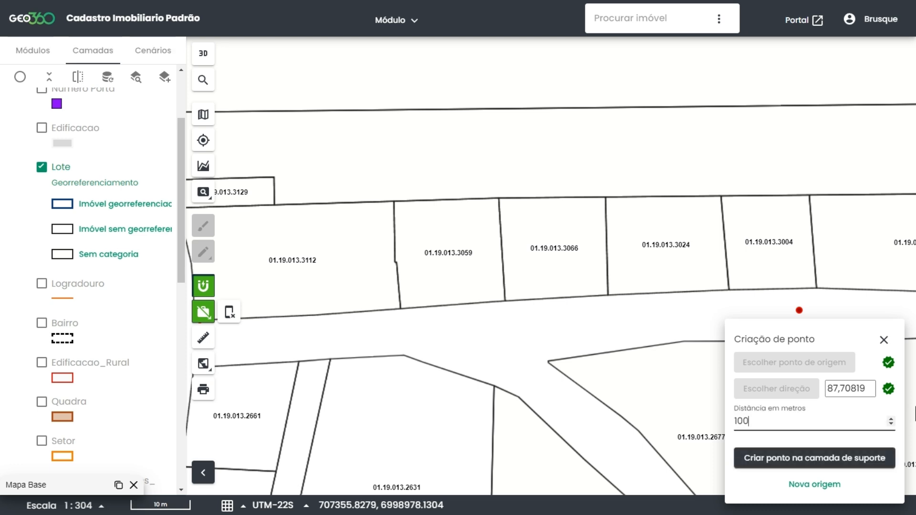
{"action": "left_click", "coordinate": [817, 458]}
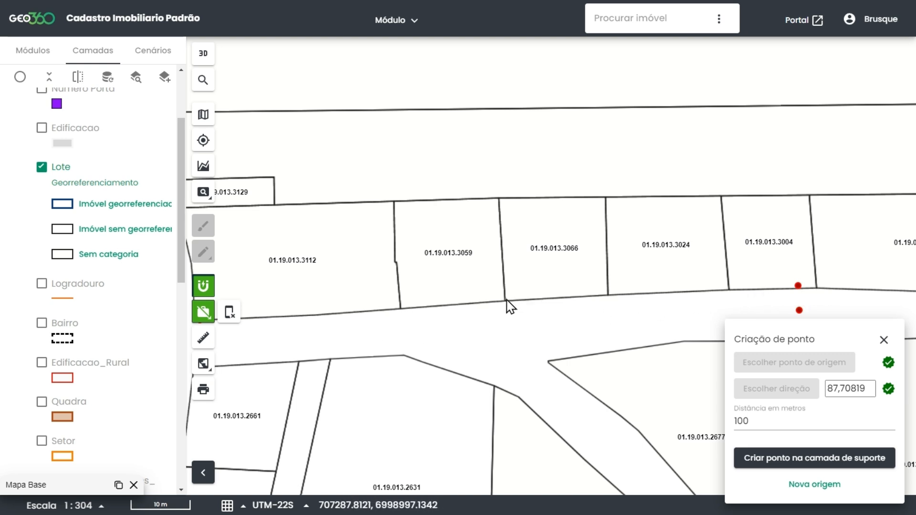
Start another point with a new origin at the same red support point on the corner of lot 01.19.013.3112
{"action": "left_click", "coordinate": [807, 485]}
{"action": "left_click_drag", "start_coordinate": [382, 353], "coordinate": [542, 334]}
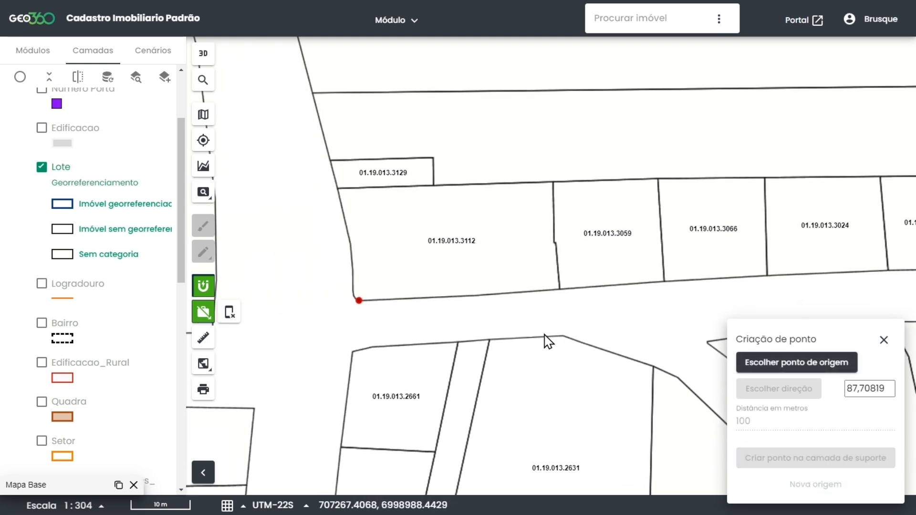
{"action": "left_click", "coordinate": [798, 364]}
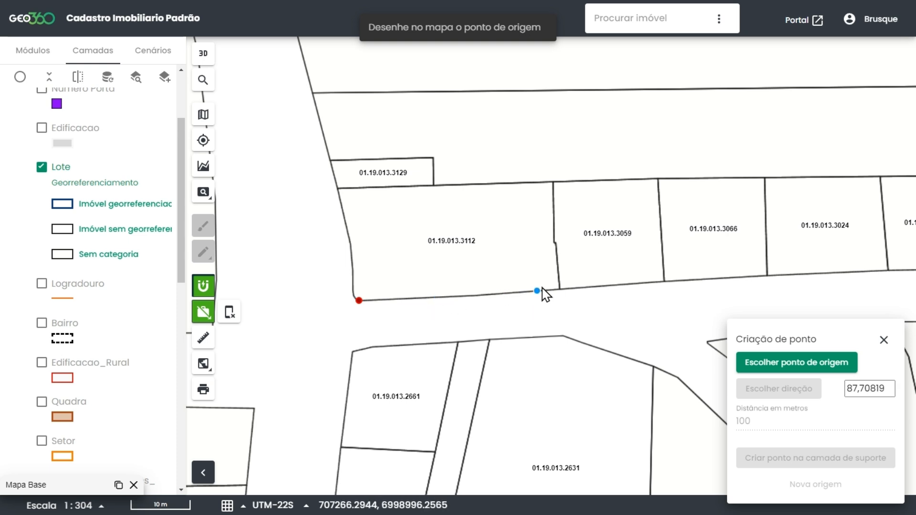
{"action": "left_click", "coordinate": [359, 300]}
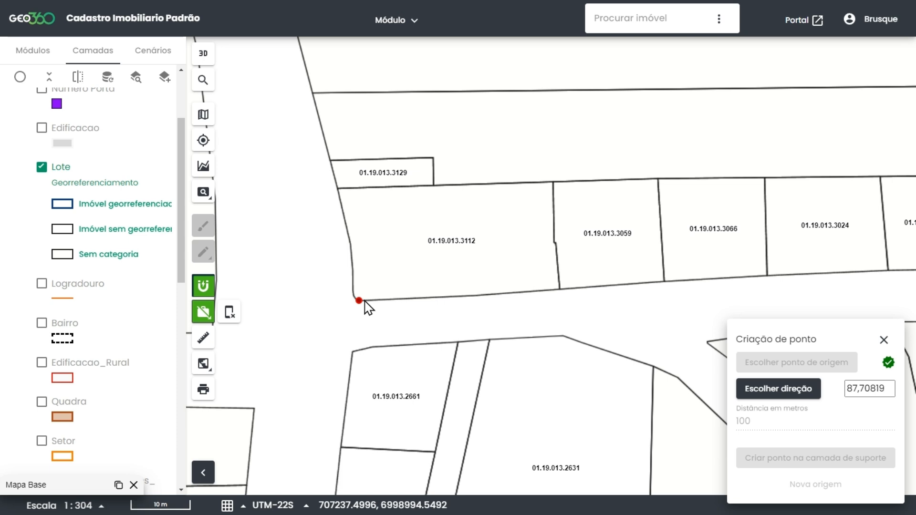
Set the direction northward along the boundary between lots 01.19.013.3059 and 01.19.013.3066, starting at the street
{"action": "left_click", "coordinate": [780, 390]}
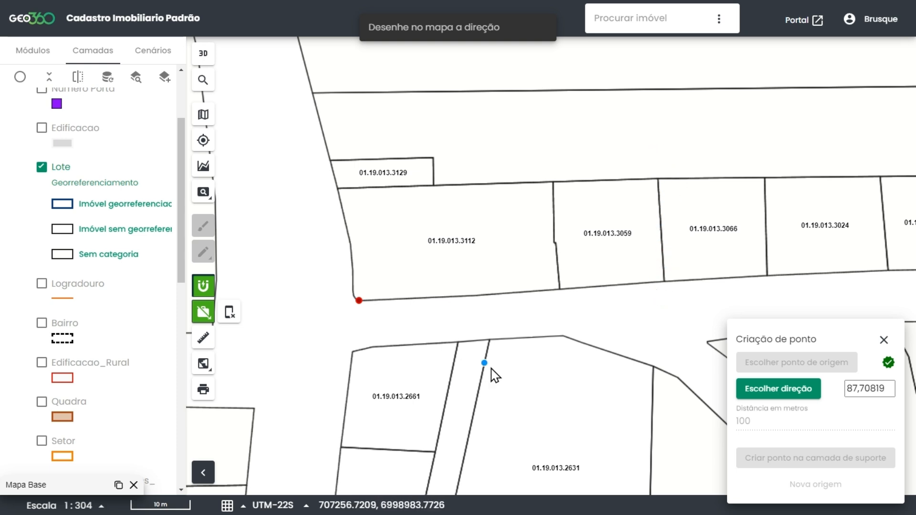
{"action": "left_click", "coordinate": [763, 392]}
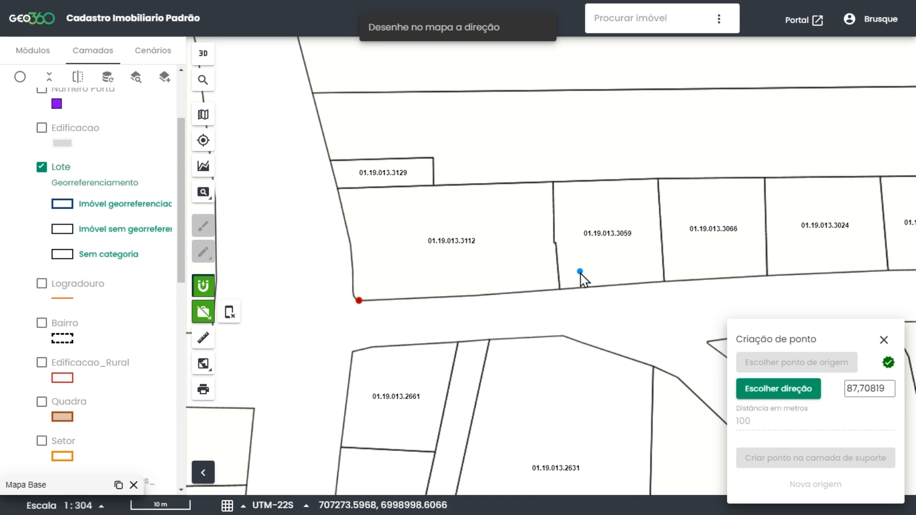
{"action": "left_click", "coordinate": [664, 282]}
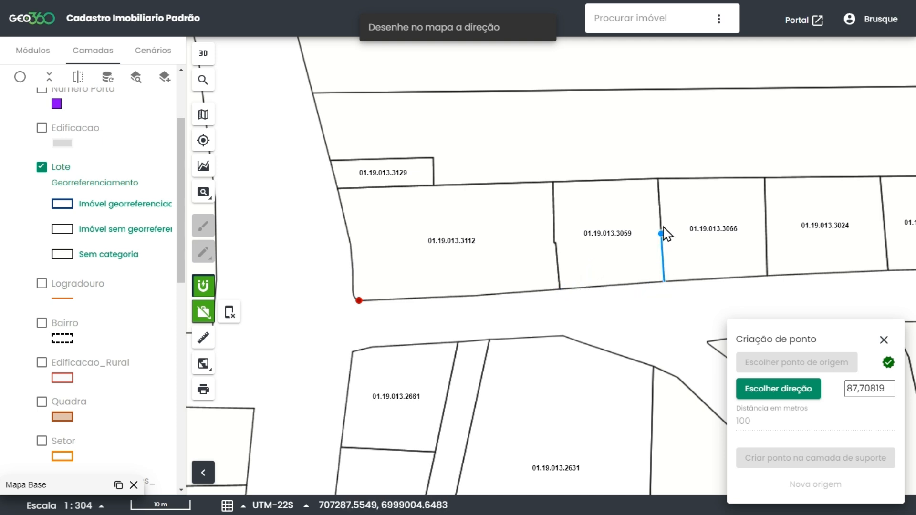
{"action": "left_click", "coordinate": [658, 179]}
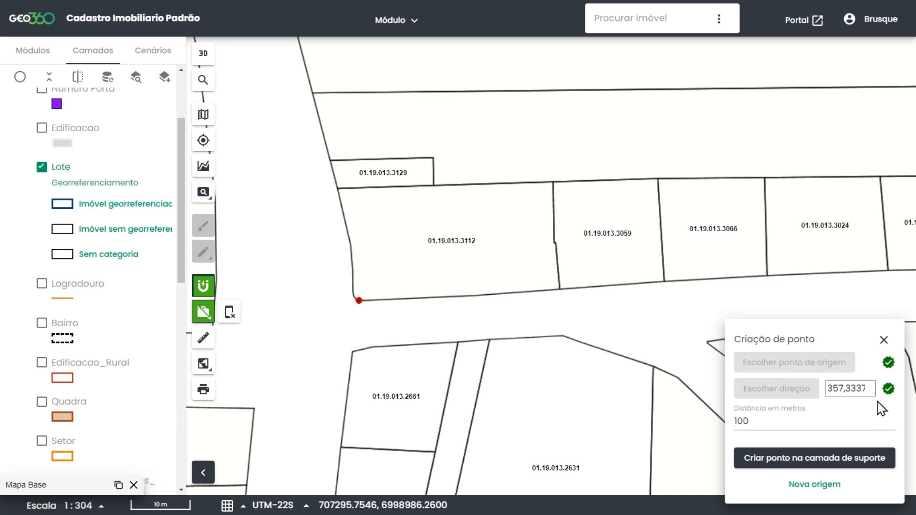
Set the distance to 12 m, create the point in the support layer and finish point creation
{"action": "double_click", "coordinate": [778, 422]}
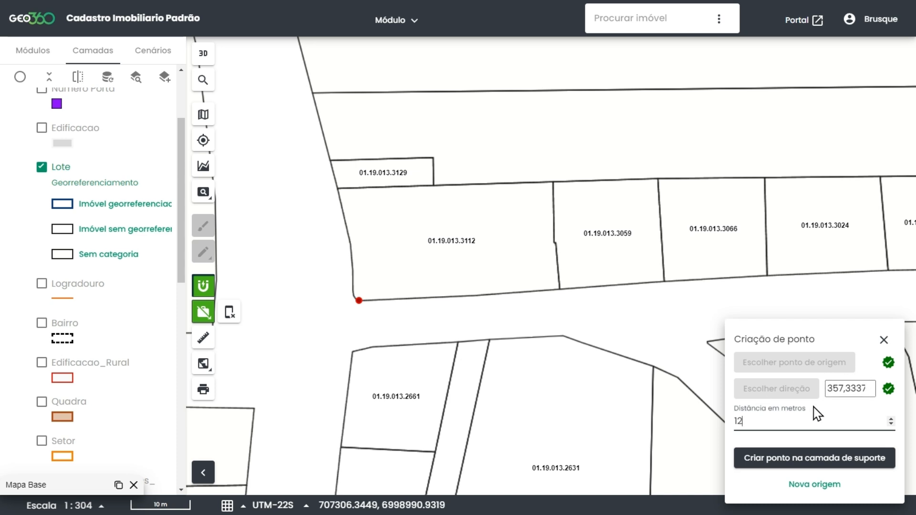
{"action": "left_click", "coordinate": [760, 453]}
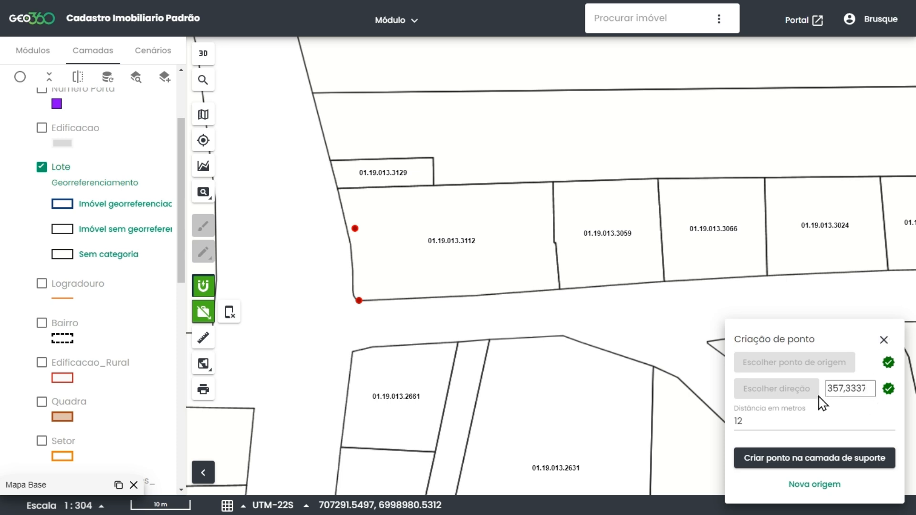
{"action": "left_click", "coordinate": [884, 340]}
Draw a support line from the red point at the street corner of lot 01.19.013.3112 to the red point in the street below lot 01.19.013.3004
{"action": "scroll", "coordinate": [536, 317], "scroll_direction": "down", "scroll_amount": 2}
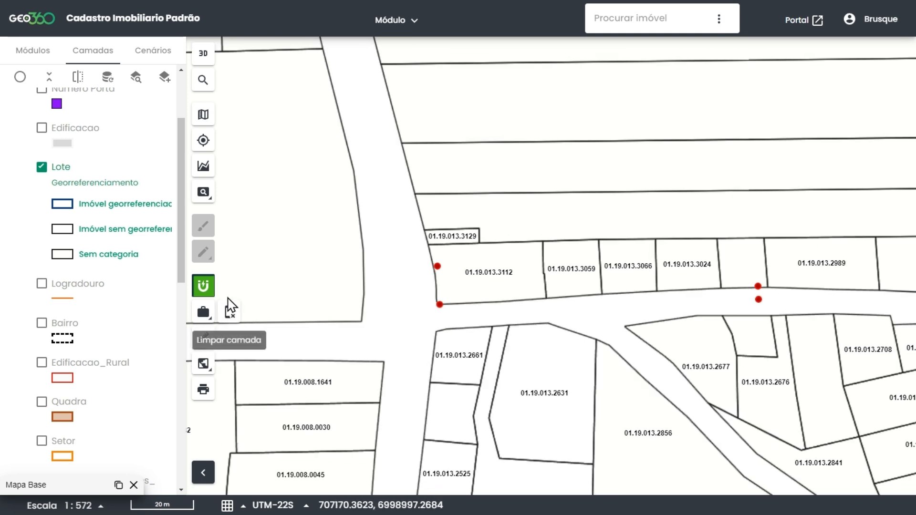
{"action": "left_click", "coordinate": [205, 314]}
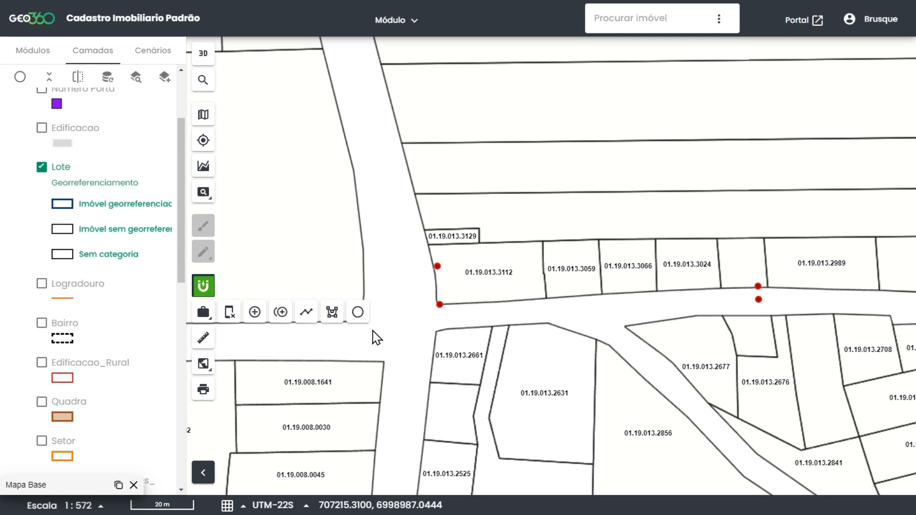
{"action": "left_click", "coordinate": [305, 316]}
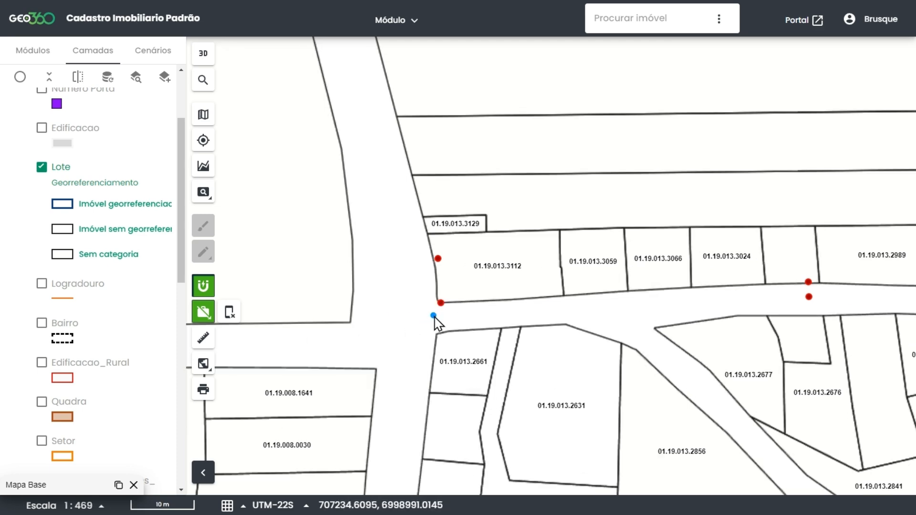
{"action": "scroll", "coordinate": [436, 317], "scroll_direction": "up", "scroll_amount": 3}
{"action": "left_click_drag", "start_coordinate": [468, 330], "coordinate": [373, 344]}
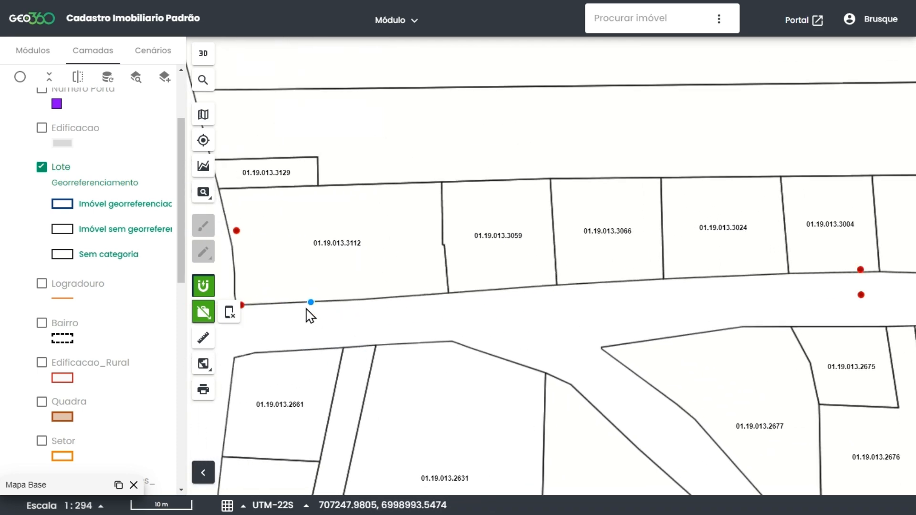
{"action": "left_click", "coordinate": [242, 306]}
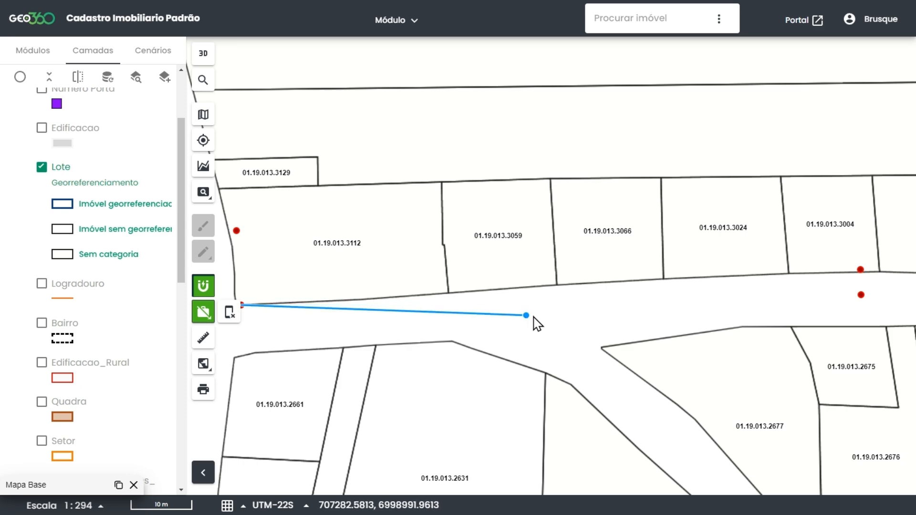
{"action": "left_click_drag", "start_coordinate": [532, 319], "coordinate": [399, 333]}
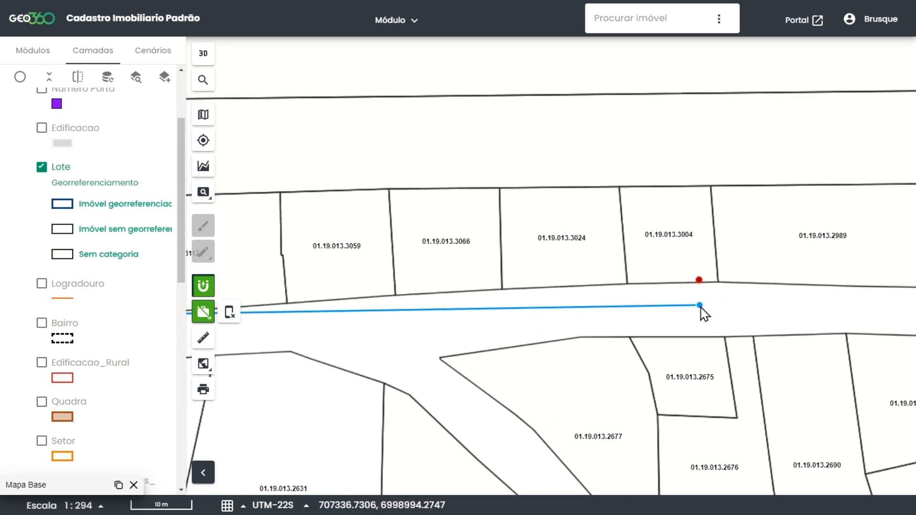
{"action": "double_click", "coordinate": [700, 306]}
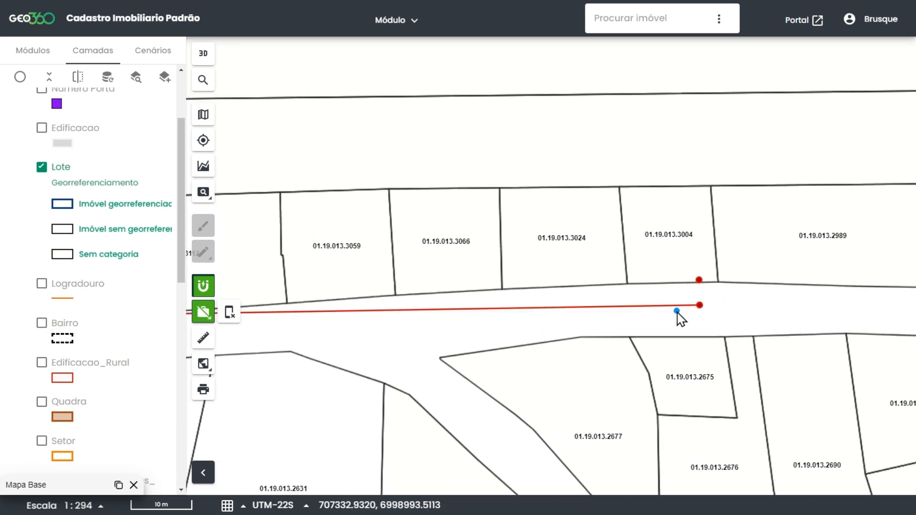
{"action": "scroll", "coordinate": [678, 313], "scroll_direction": "down", "scroll_amount": 2}
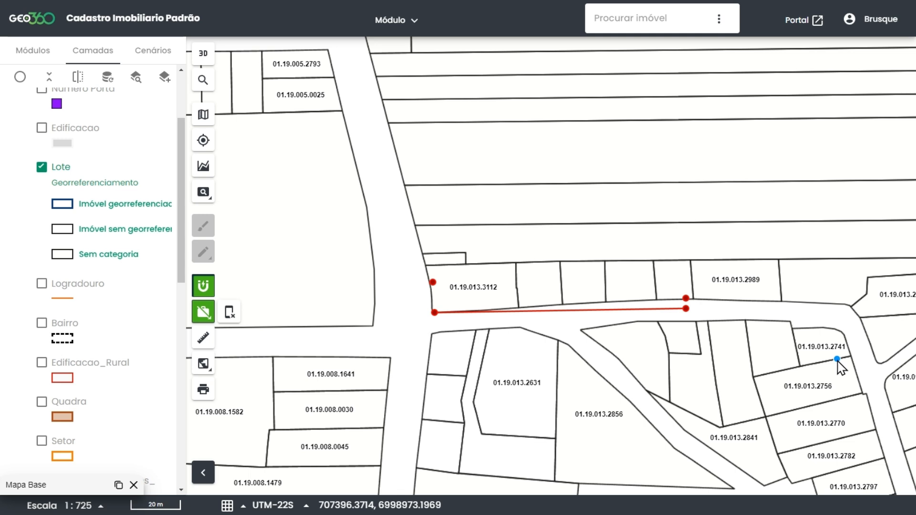
{"action": "left_click", "coordinate": [203, 312]}
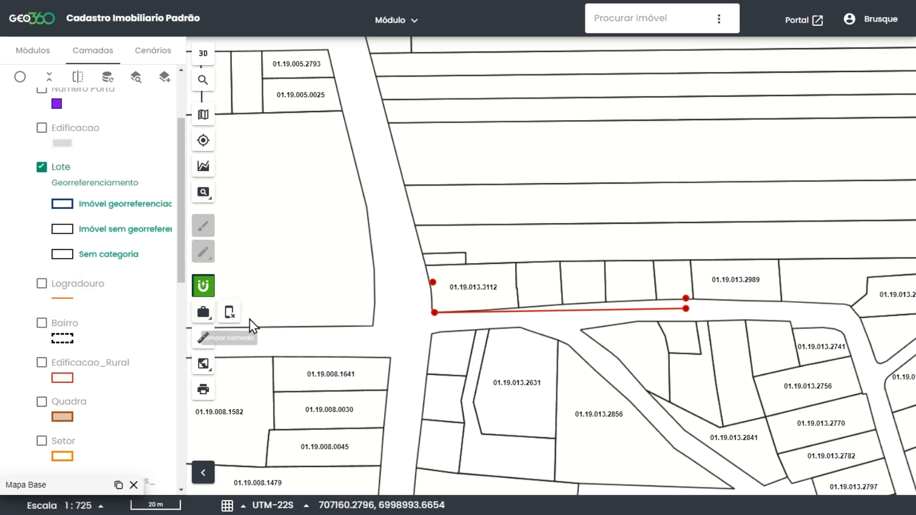
Draw a support polygon through the four red support points, from lot 01.19.013.3112's upper point via its corner to the two points by lot 01.19.013.3004
{"action": "left_click", "coordinate": [203, 313]}
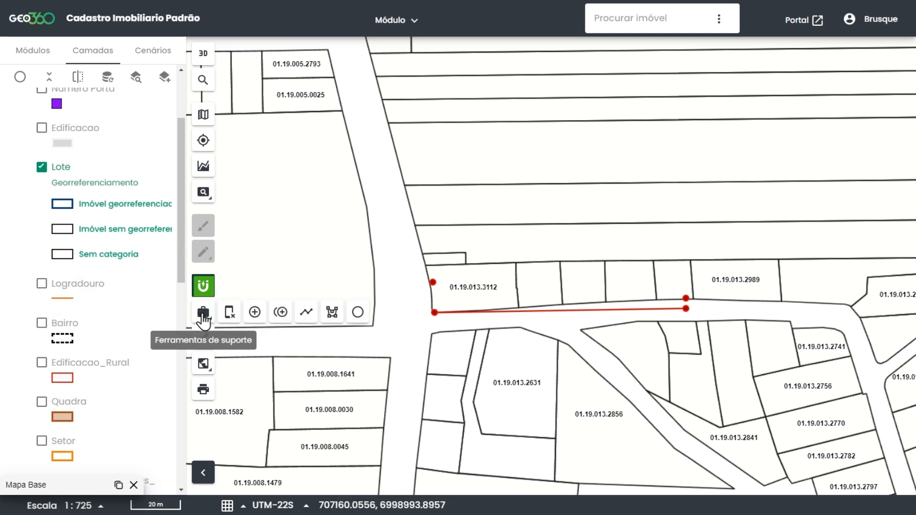
{"action": "left_click", "coordinate": [338, 319]}
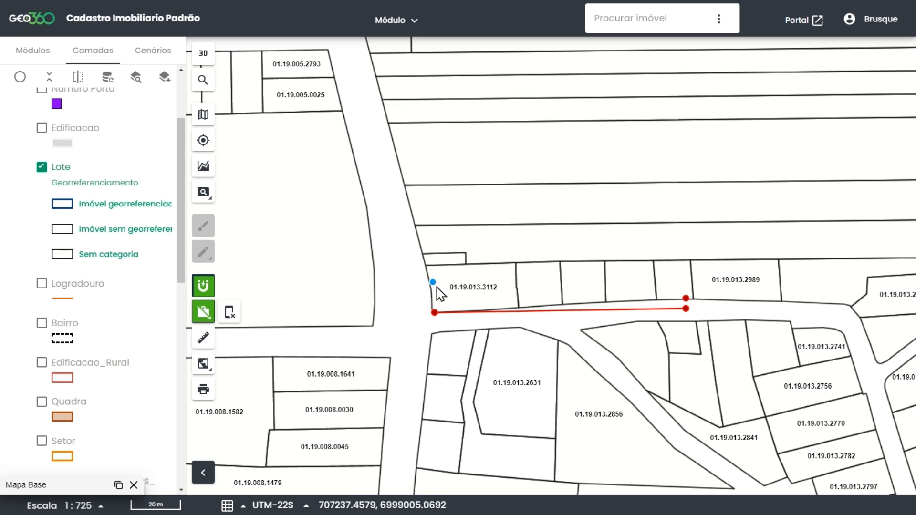
{"action": "scroll", "coordinate": [438, 288], "scroll_direction": "up", "scroll_amount": 2}
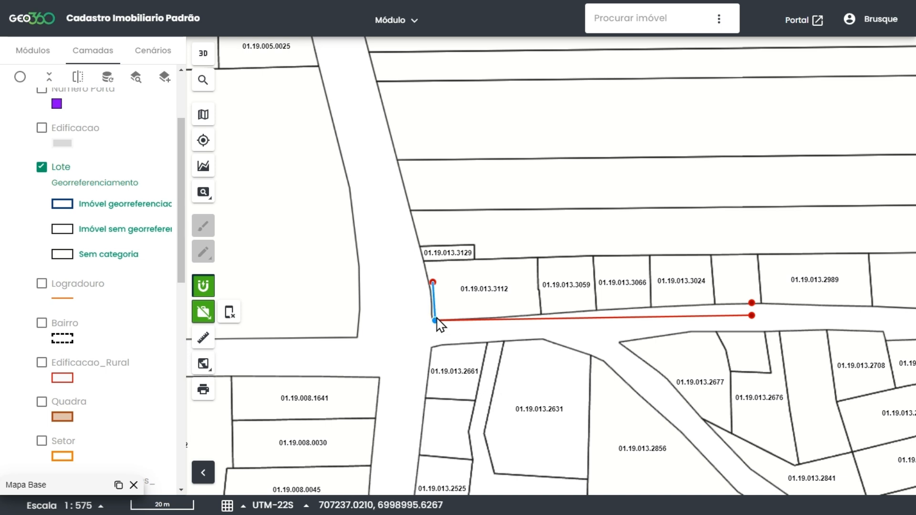
{"action": "left_click", "coordinate": [437, 289]}
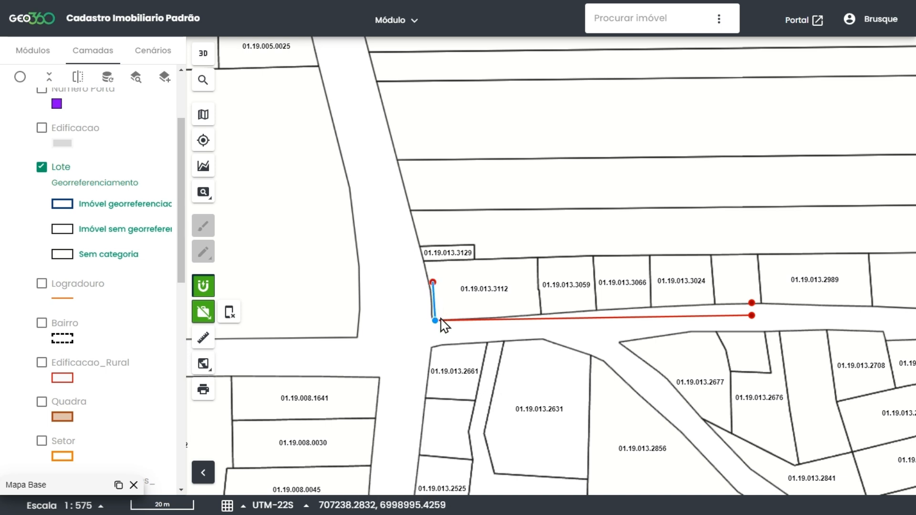
{"action": "left_click", "coordinate": [440, 320]}
{"action": "left_click_drag", "start_coordinate": [615, 334], "coordinate": [467, 360]}
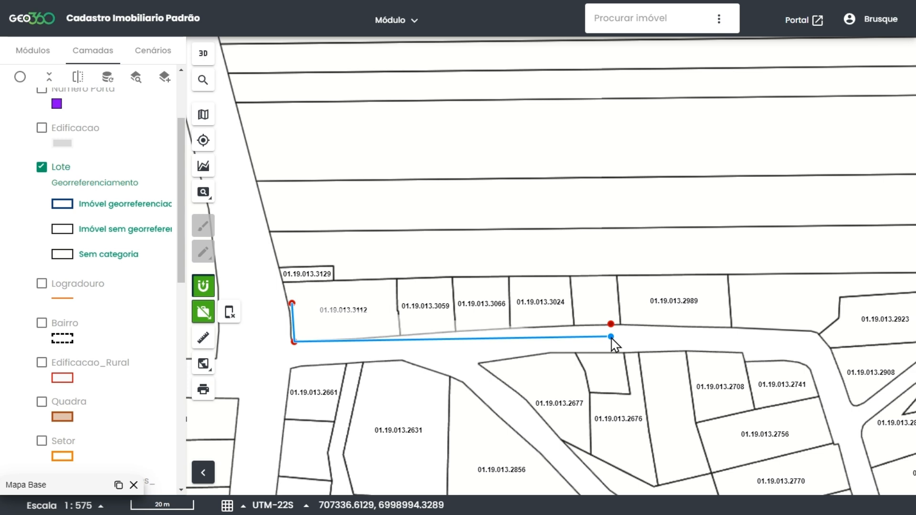
{"action": "left_click", "coordinate": [612, 337]}
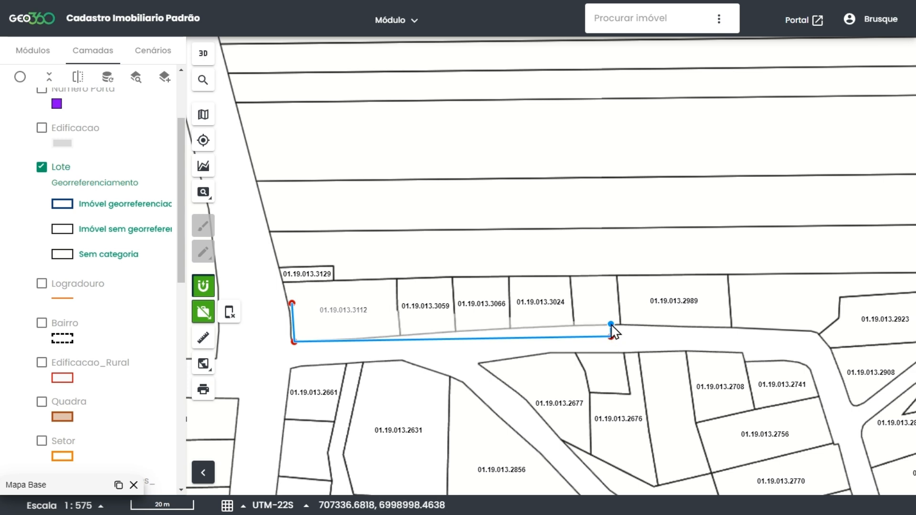
{"action": "left_click", "coordinate": [612, 327]}
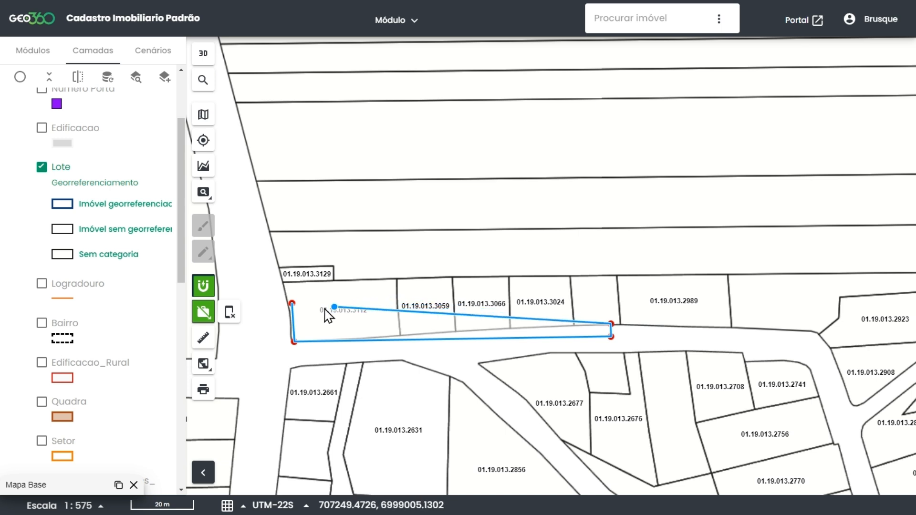
{"action": "double_click", "coordinate": [611, 324]}
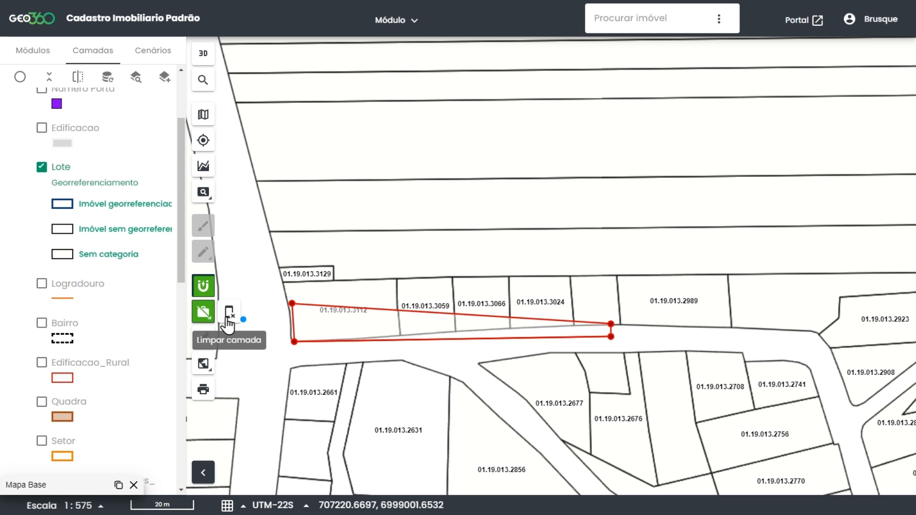
{"action": "left_click", "coordinate": [204, 315]}
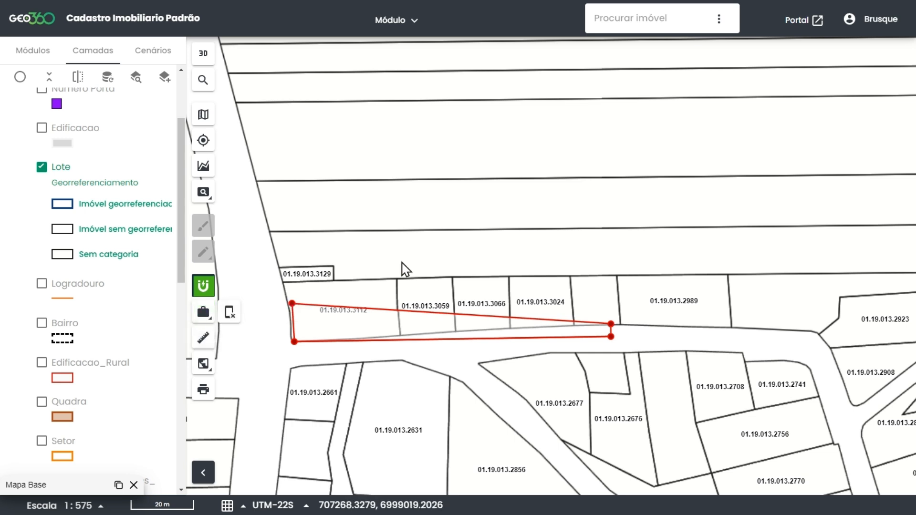
{"action": "left_click", "coordinate": [205, 317]}
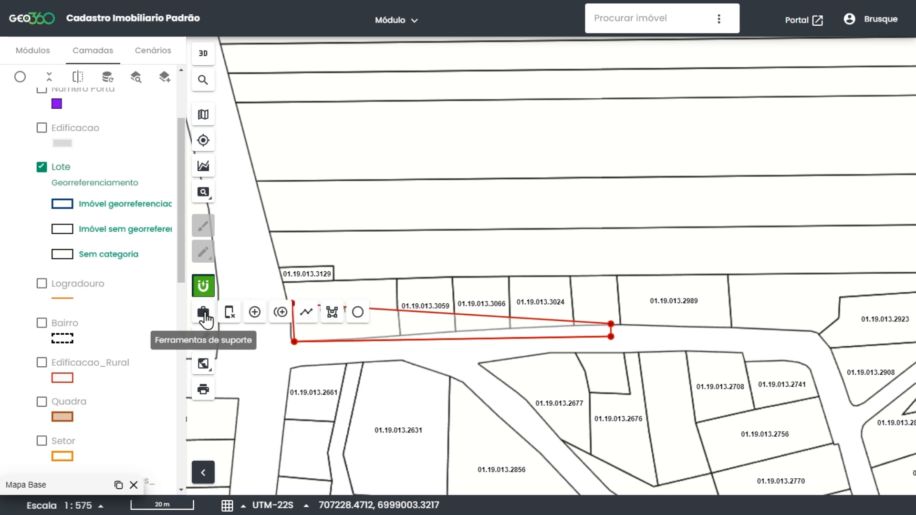
{"action": "left_click", "coordinate": [359, 315]}
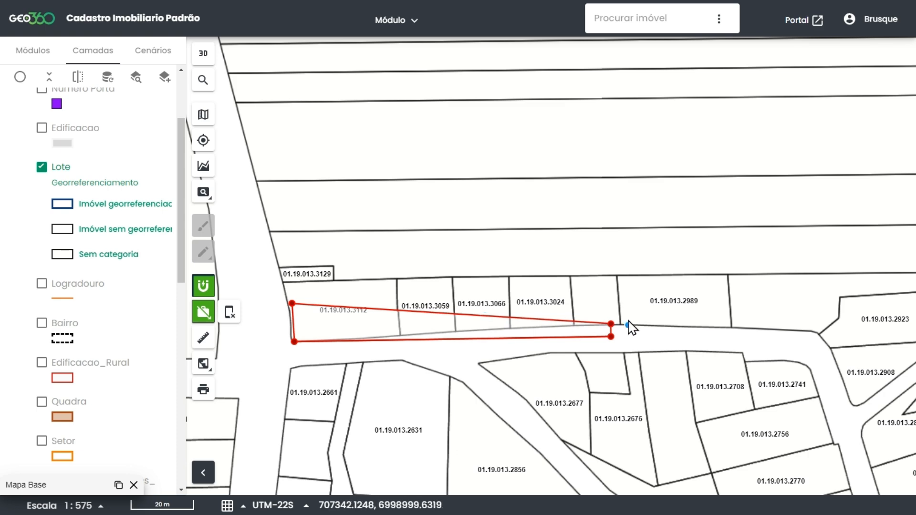
{"action": "scroll", "coordinate": [579, 321], "scroll_direction": "up", "scroll_amount": 2}
{"action": "scroll", "coordinate": [547, 321], "scroll_direction": "down", "scroll_amount": 3}
{"action": "scroll", "coordinate": [548, 321], "scroll_direction": "down", "scroll_amount": 1}
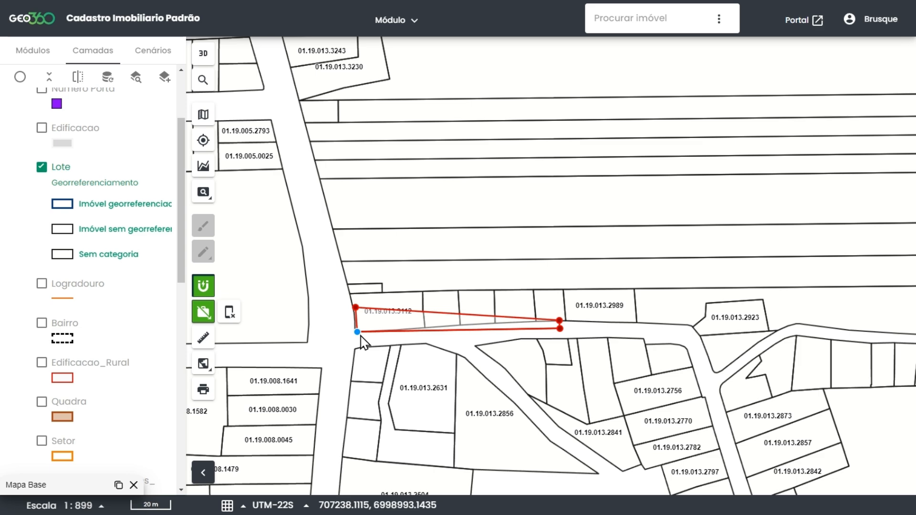
{"action": "scroll", "coordinate": [361, 339], "scroll_direction": "up", "scroll_amount": 1}
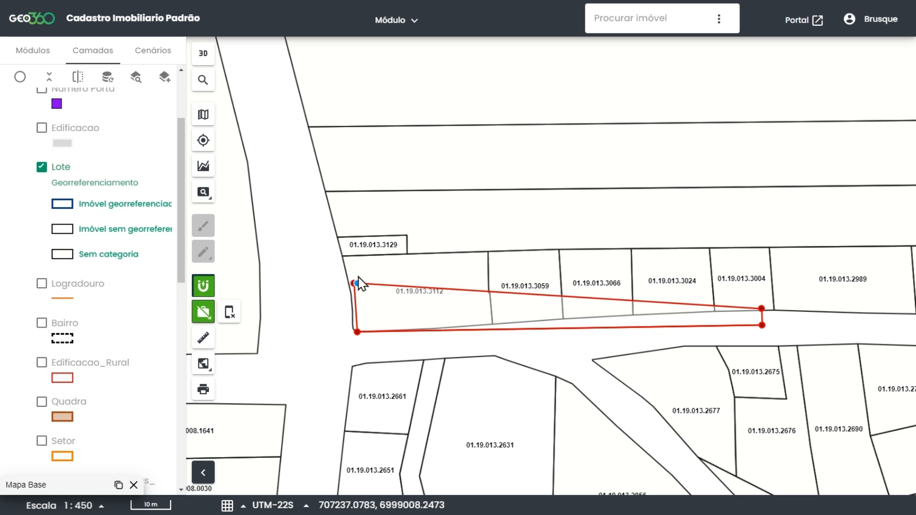
{"action": "left_click", "coordinate": [231, 317]}
Draw a support circle with a 12 m radius centred on the red point at the street corner of lot 01.19.013.3112
{"action": "left_click", "coordinate": [210, 319]}
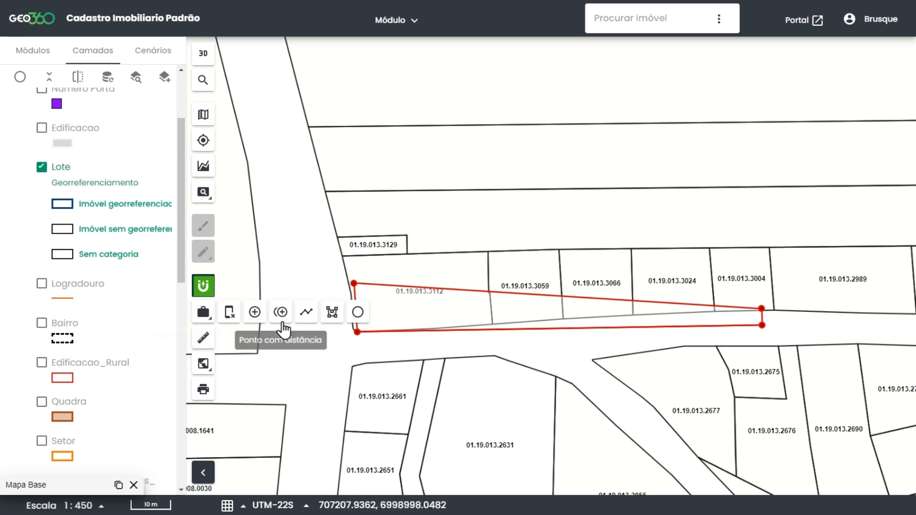
{"action": "left_click", "coordinate": [358, 313]}
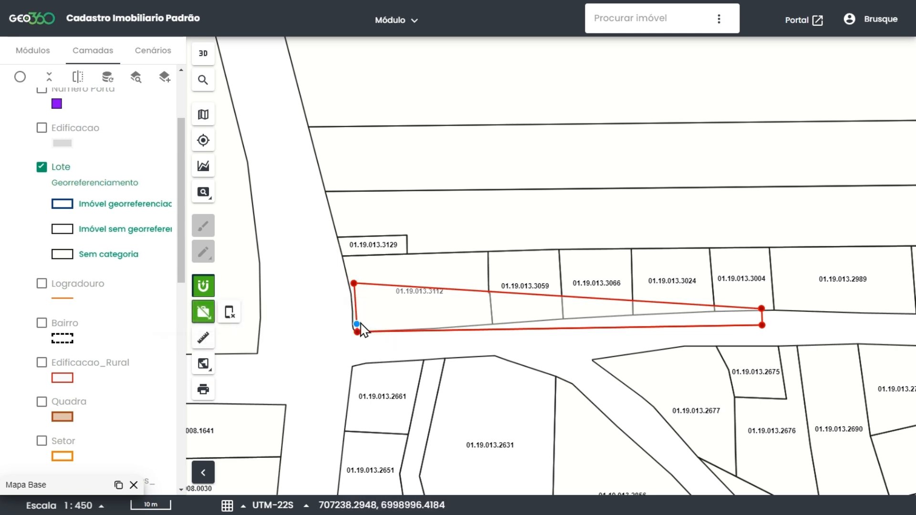
{"action": "left_click", "coordinate": [358, 333]}
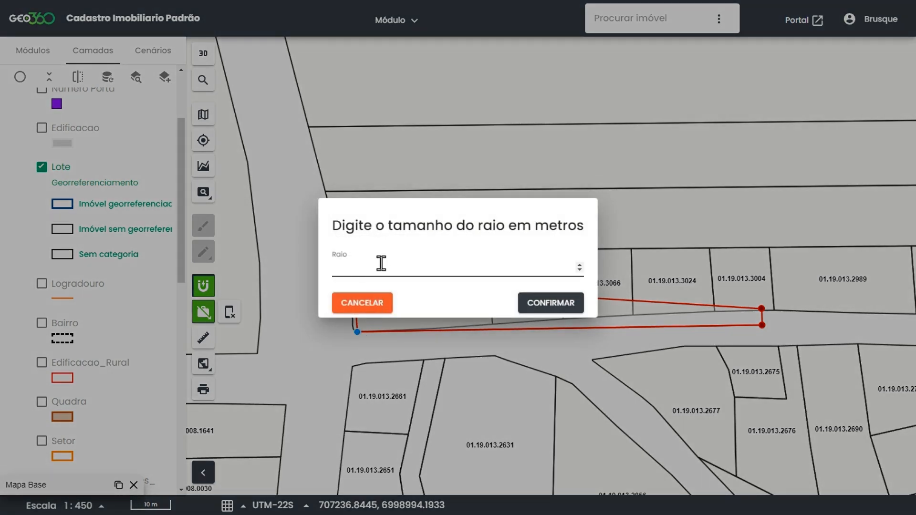
{"action": "type", "text": "12"}
{"action": "left_click", "coordinate": [570, 304]}
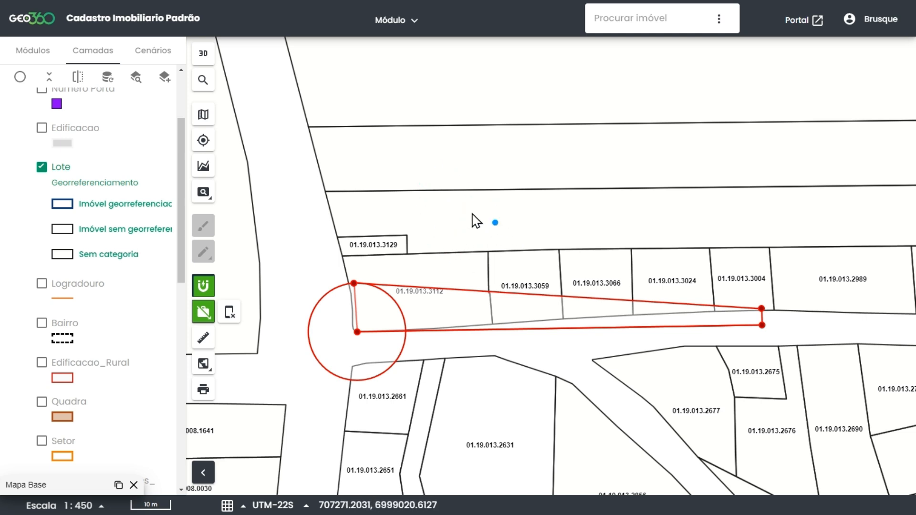
{"action": "left_click", "coordinate": [207, 317]}
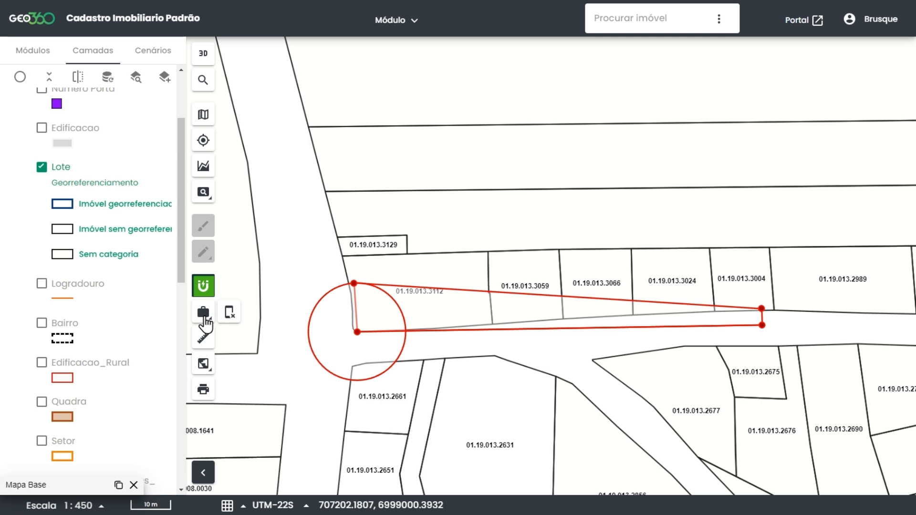